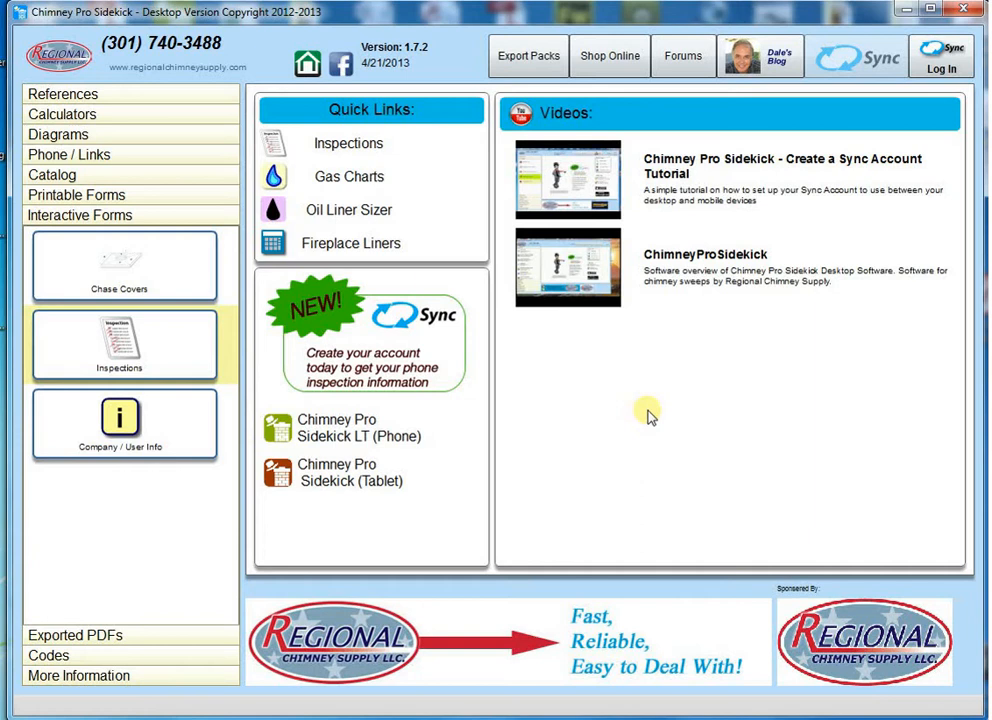
- Start a new record in the stored inspections and enter the customer's full name
click(114, 346)
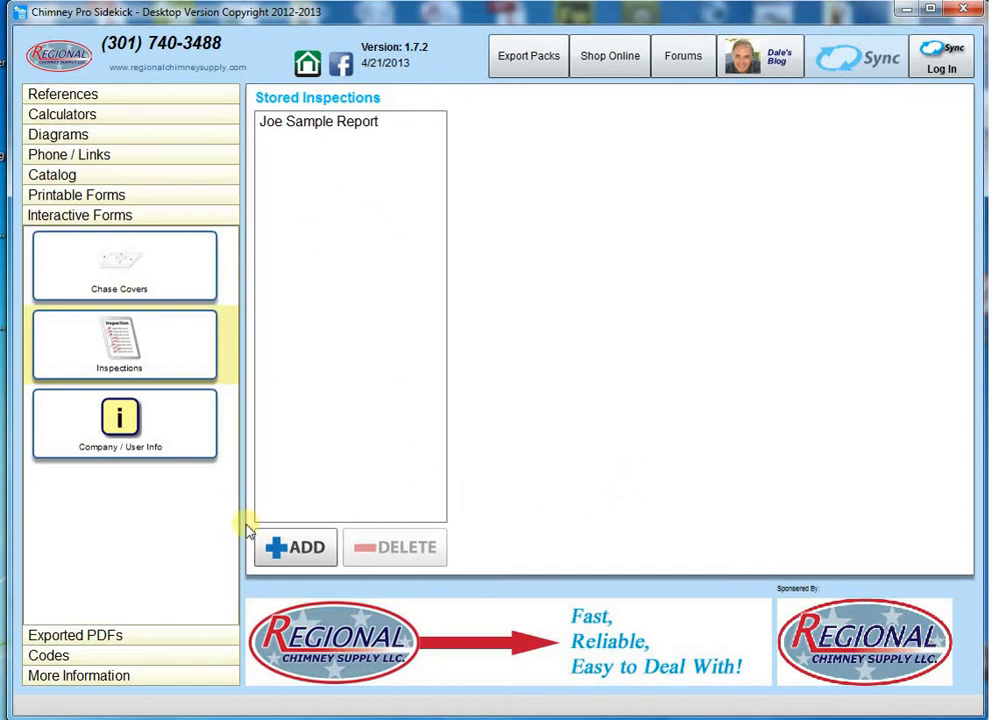
click(306, 548)
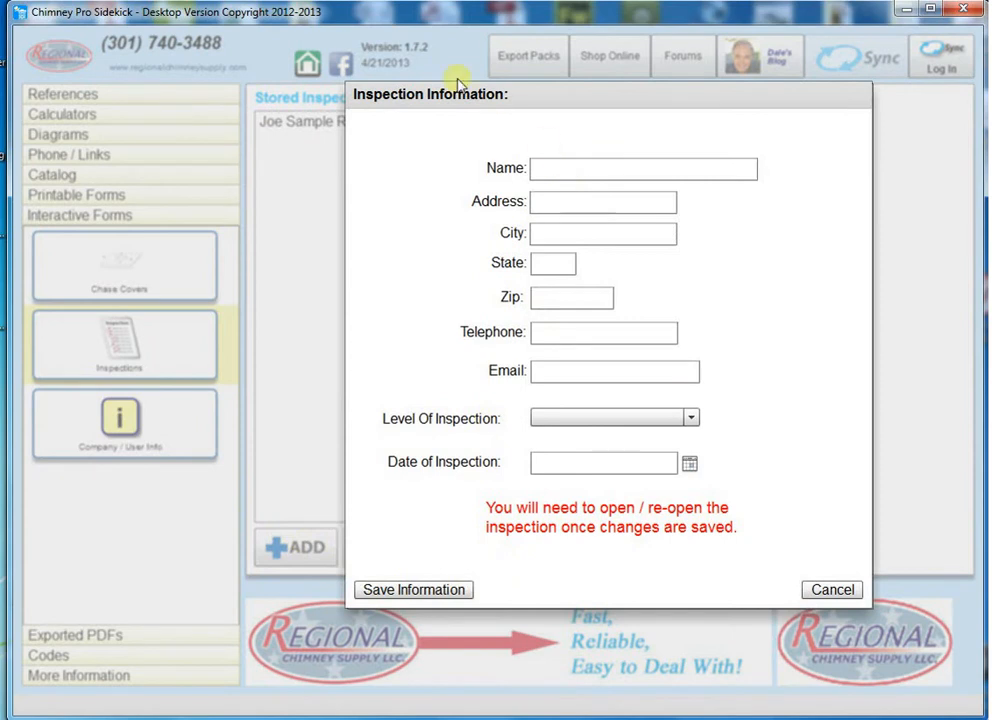
click(535, 170)
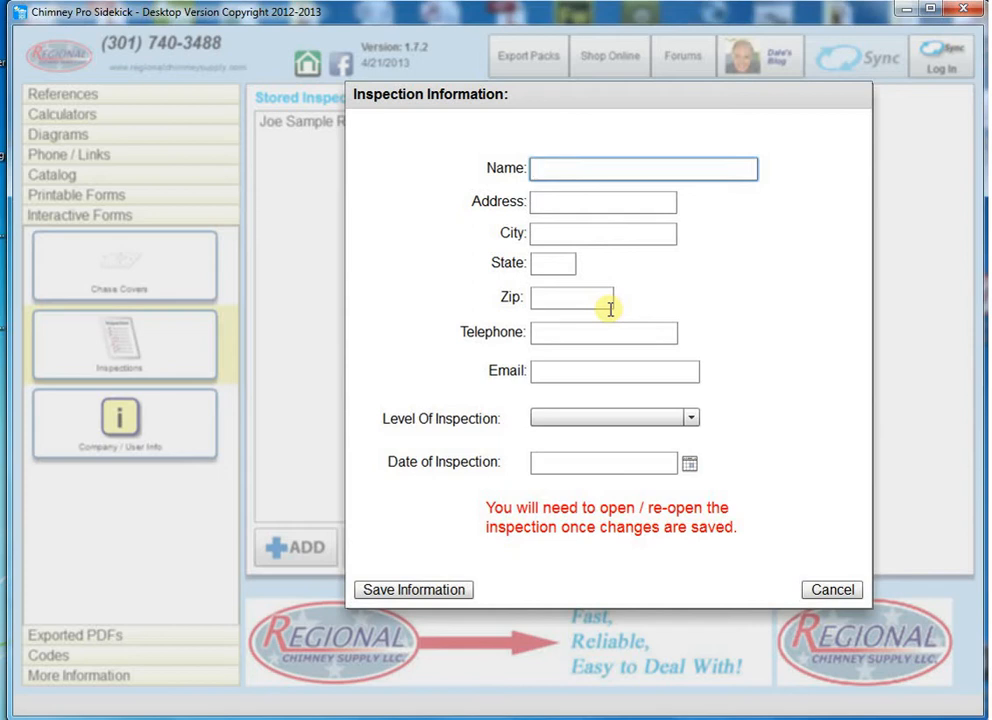
text(Joe Nobody)
key(Tab)
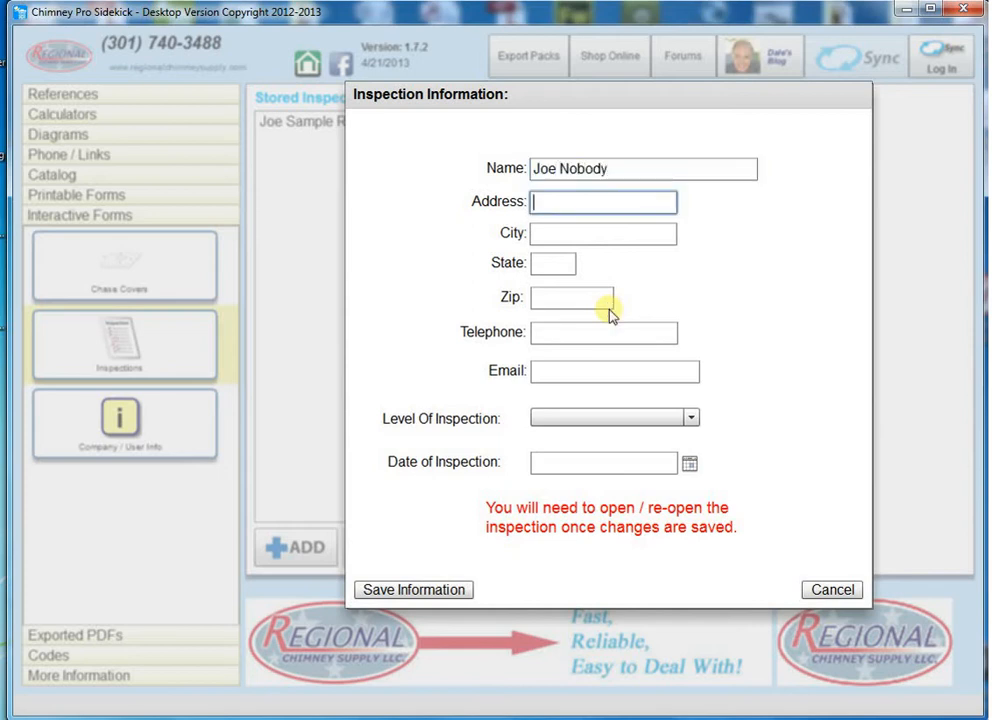
- Fill in the customer's street address, city, state and zip code in the inspection information
text(555 Nowhere)
key(Tab)
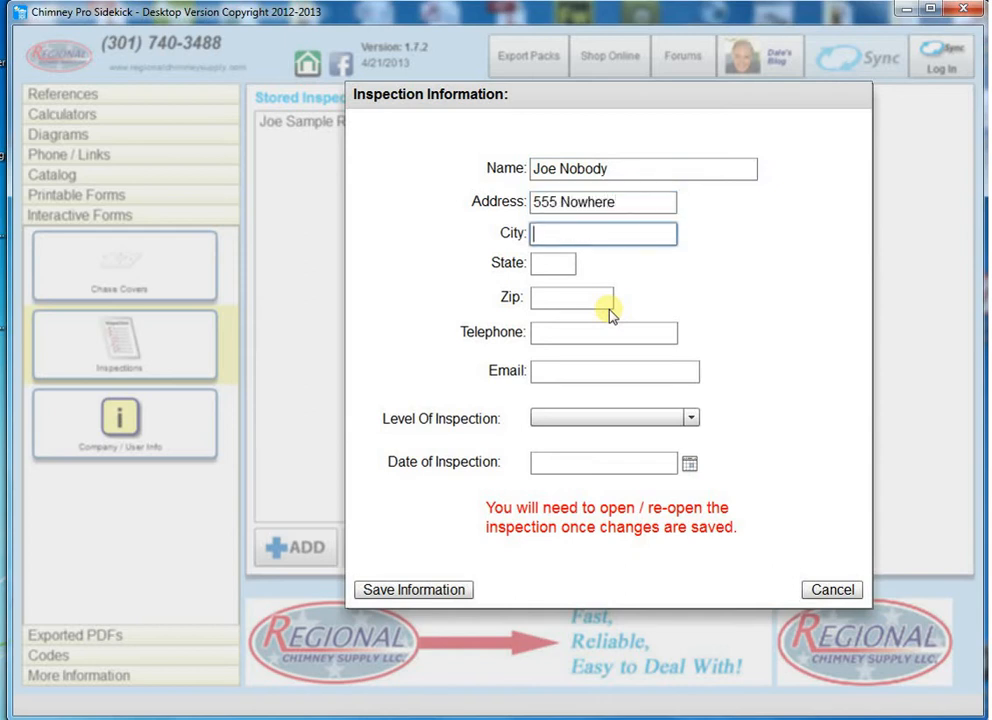
text(Nowherev)
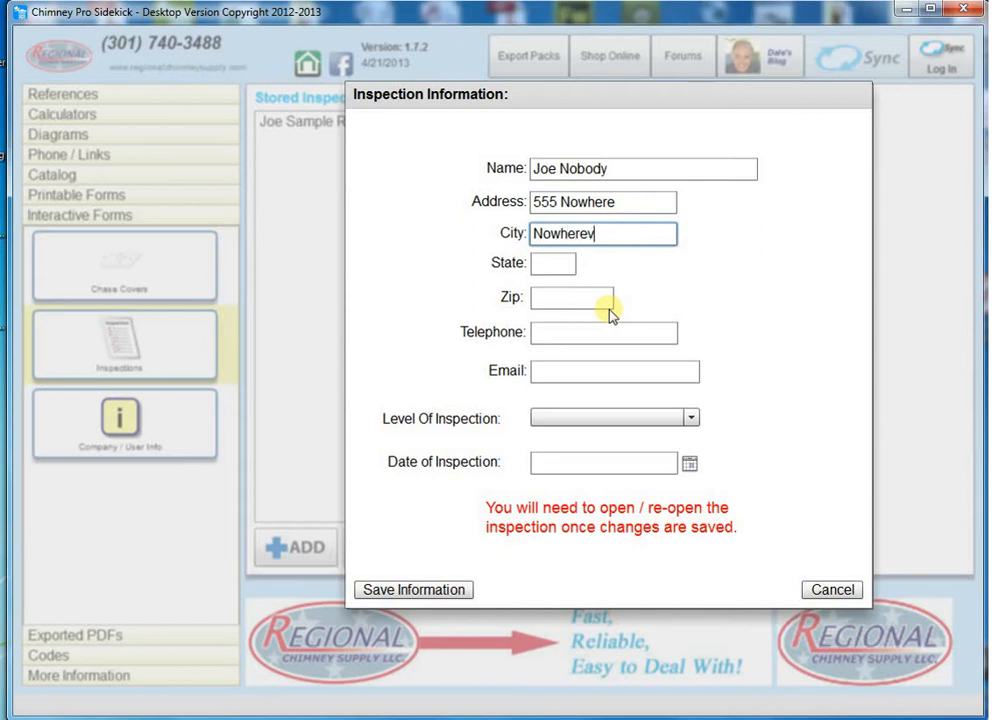
text(ille)
key(Tab)
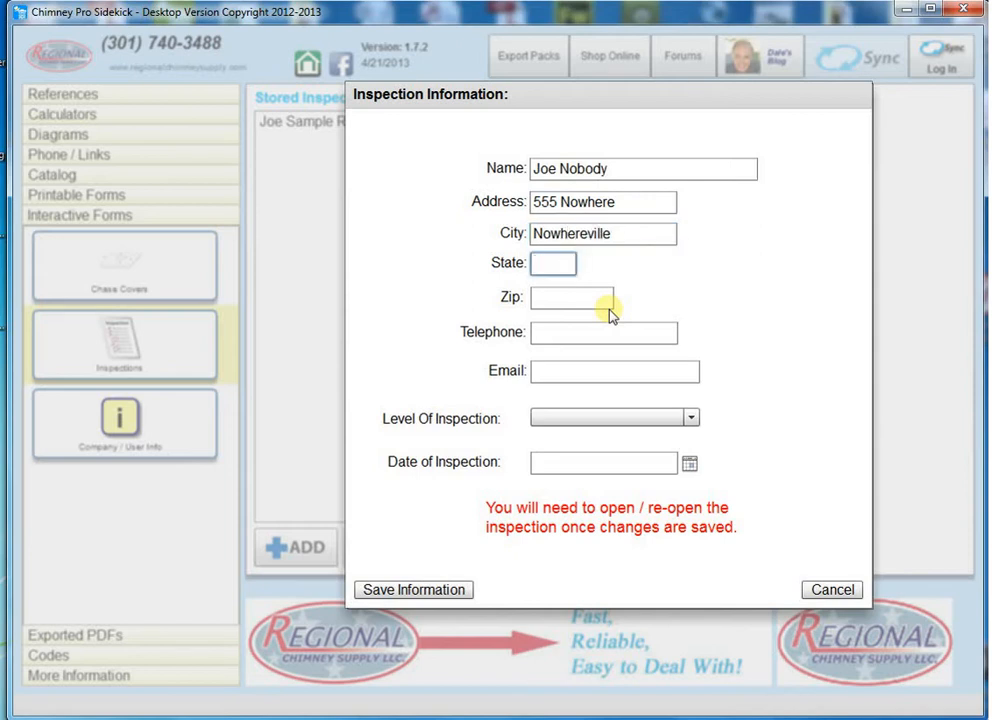
text(WI)
key(Tab)
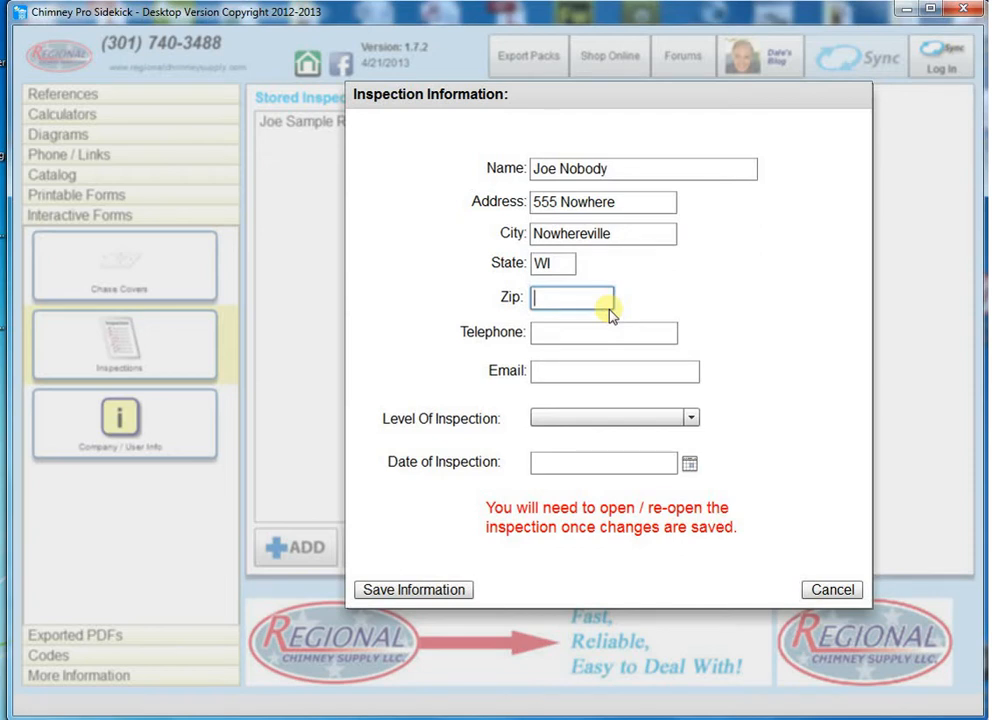
text(55555)
key(Tab)
- Enter the customer's telephone number and e-mail address in the inspection information
text(2)
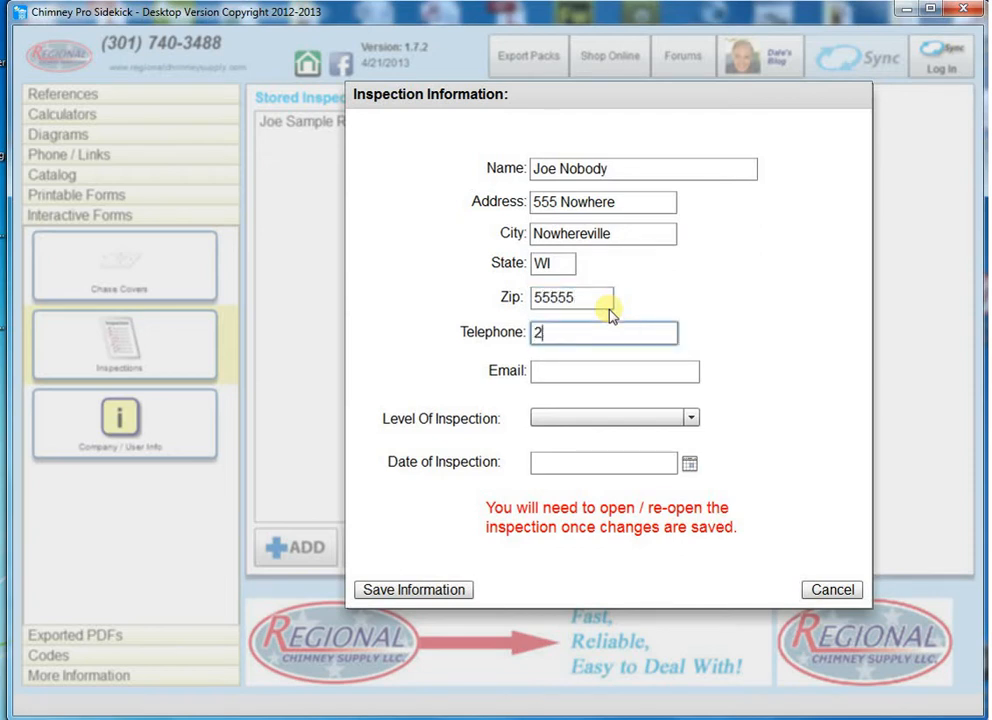
text(22-222-2222)
key(Tab)
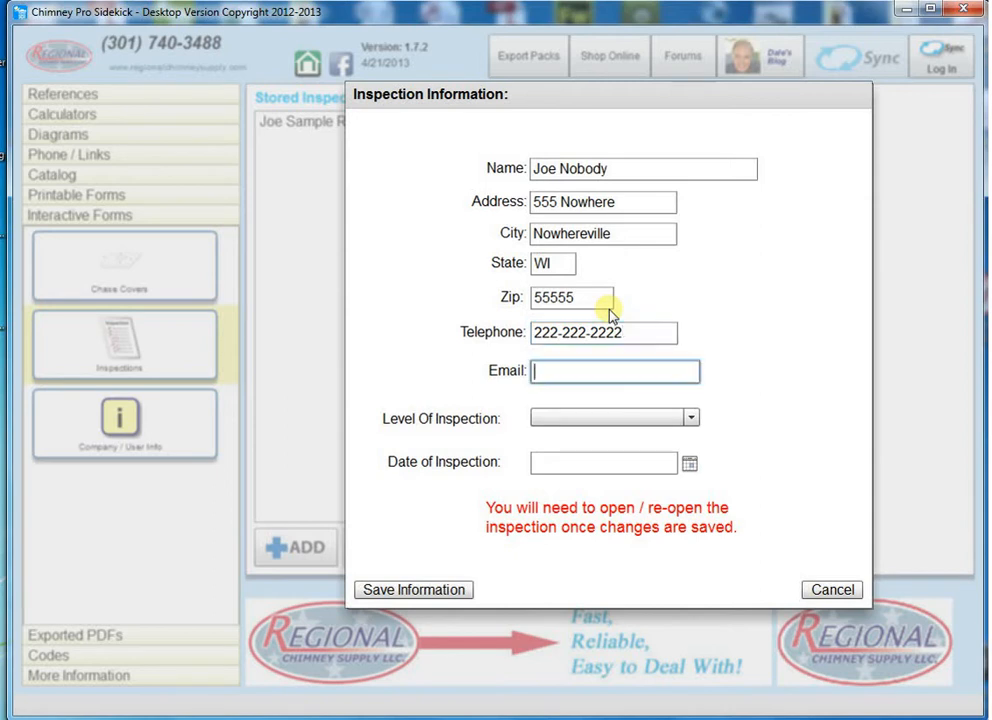
text(them@ther)
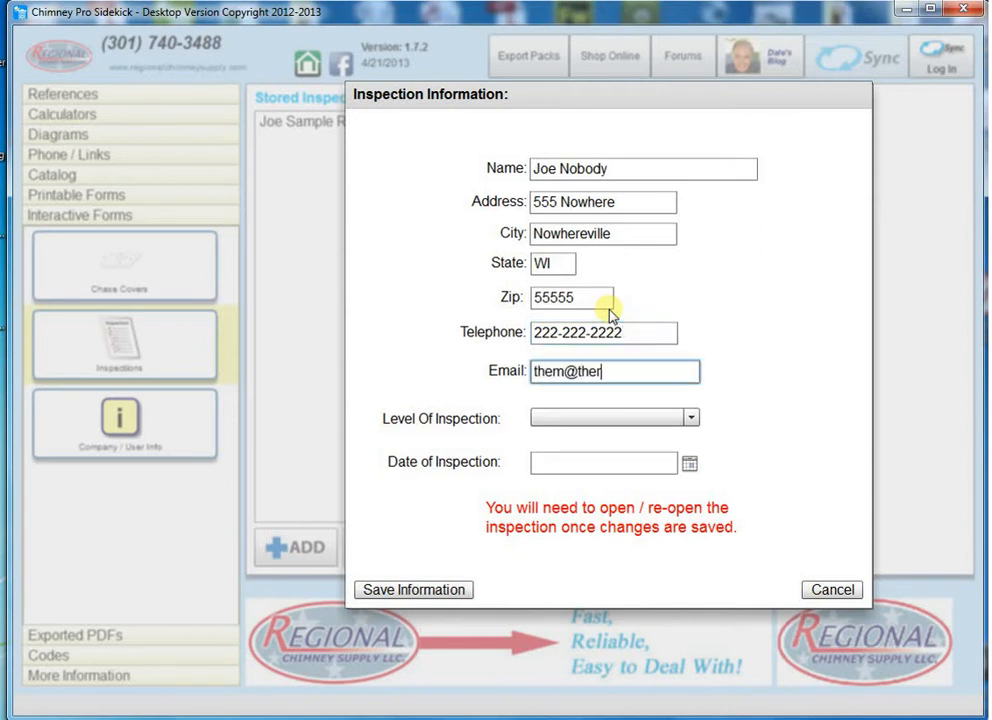
key(BackSpace)
text(irdomain.com)
key(Tab)
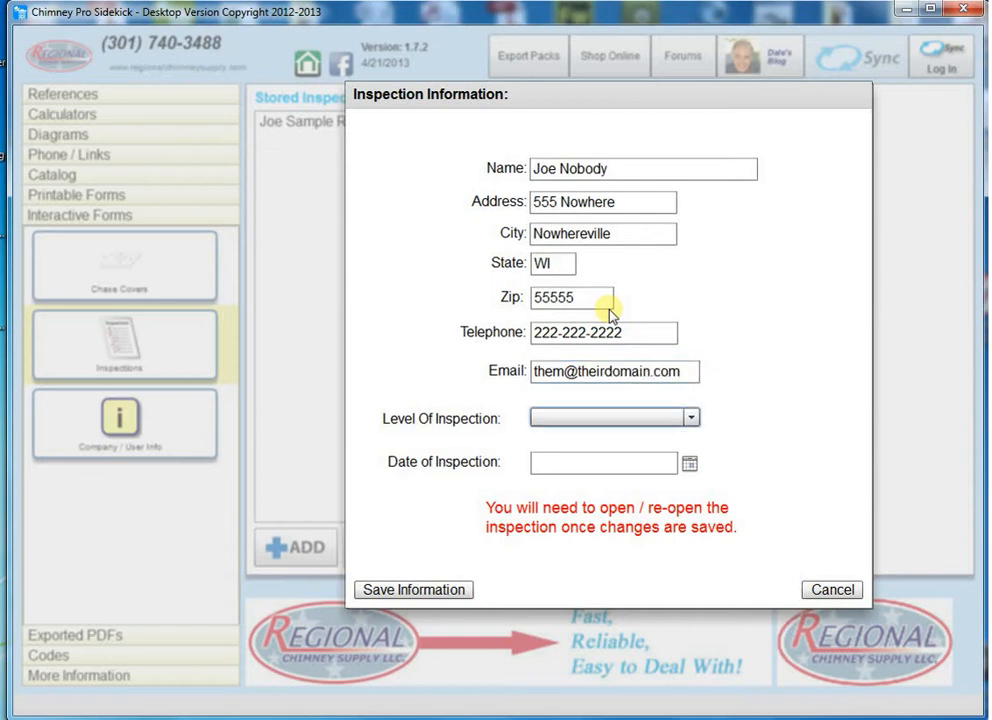
- Set the level of inspection to Level 1 and the inspection date to 04/21/2013, and save the information
click(615, 424)
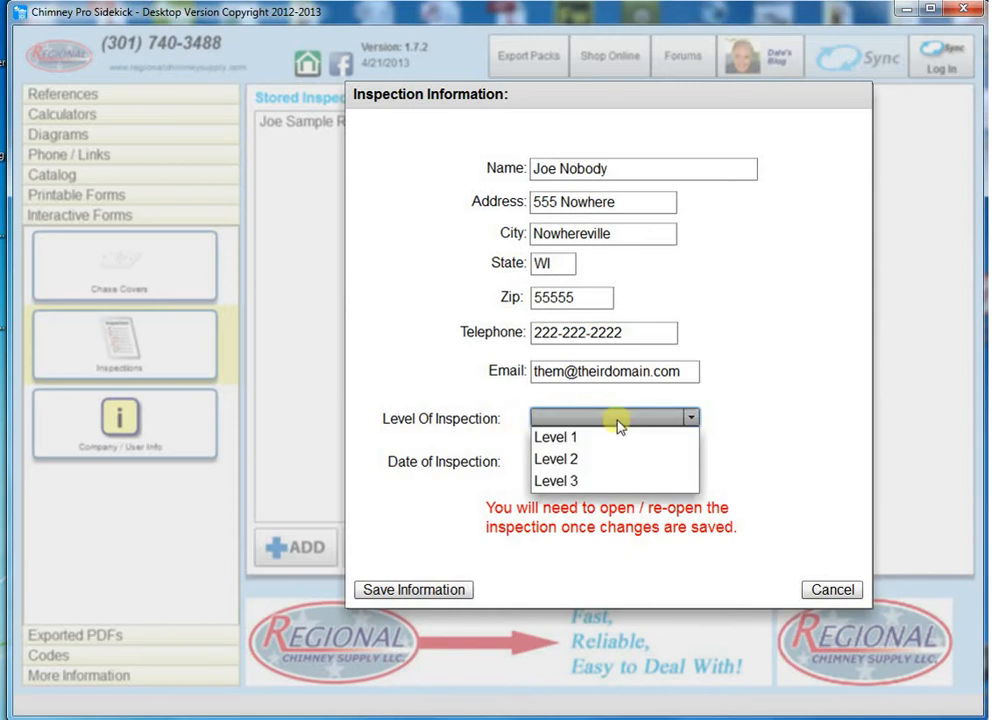
click(612, 445)
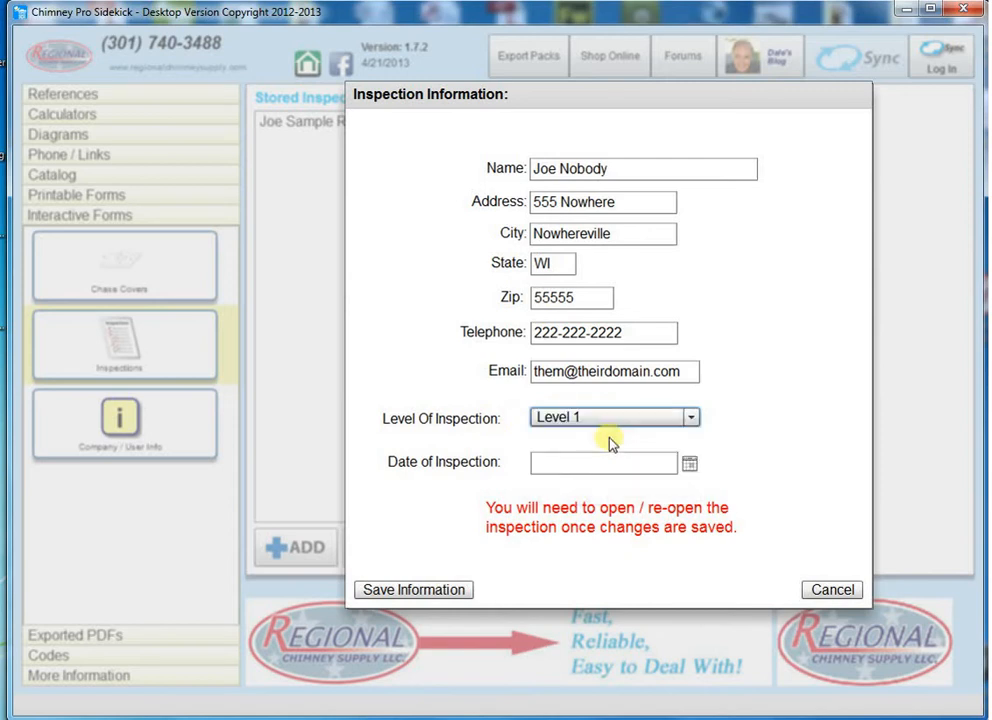
click(687, 462)
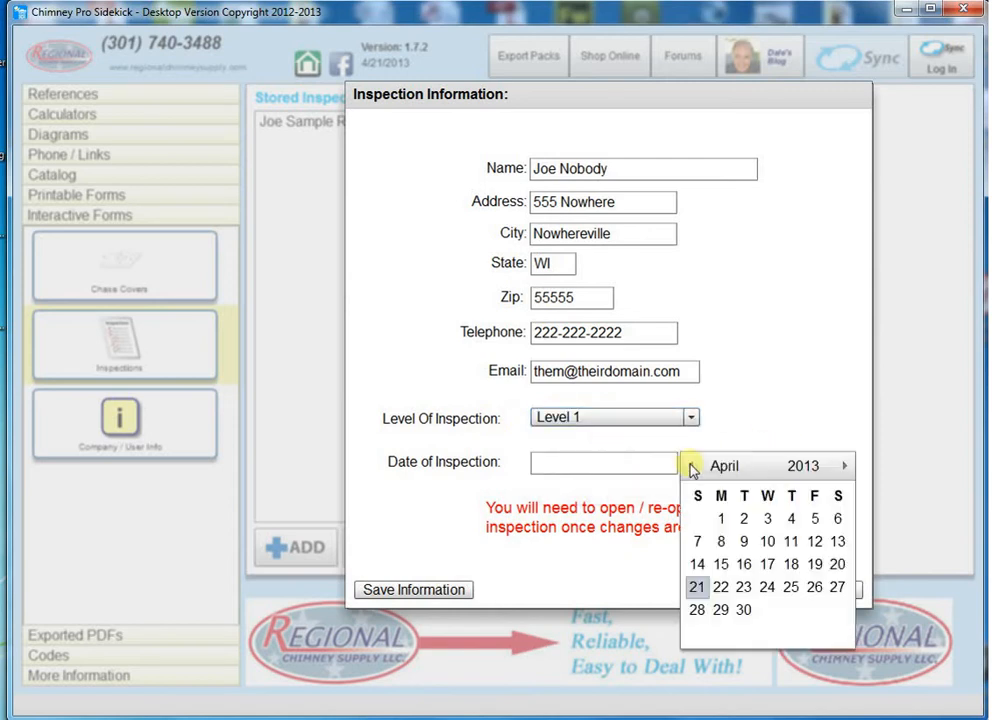
click(697, 588)
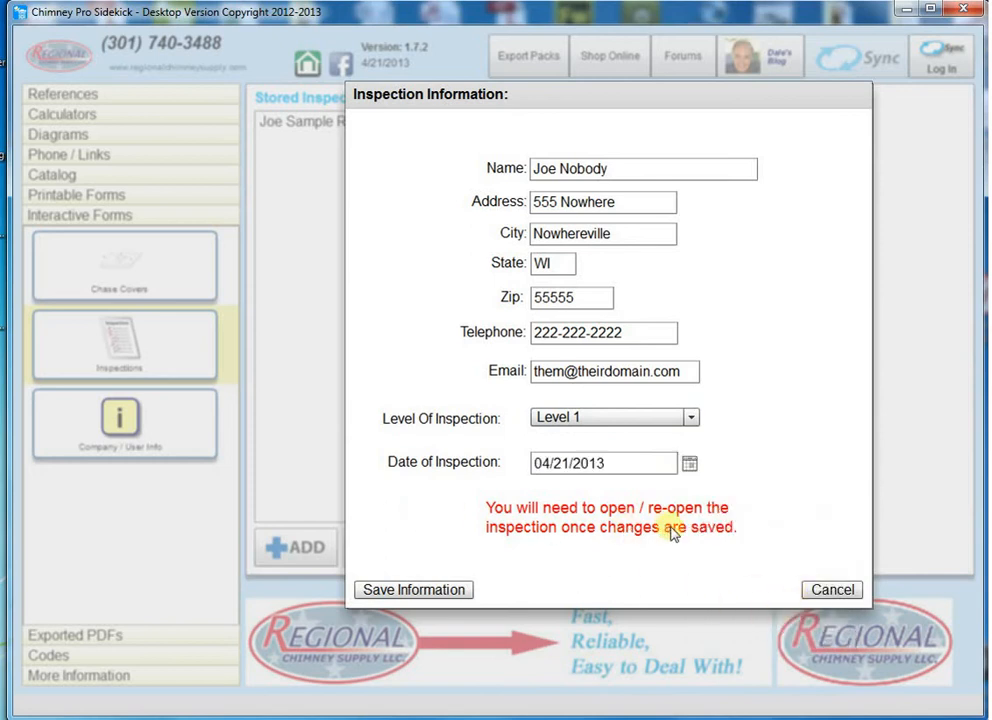
click(421, 590)
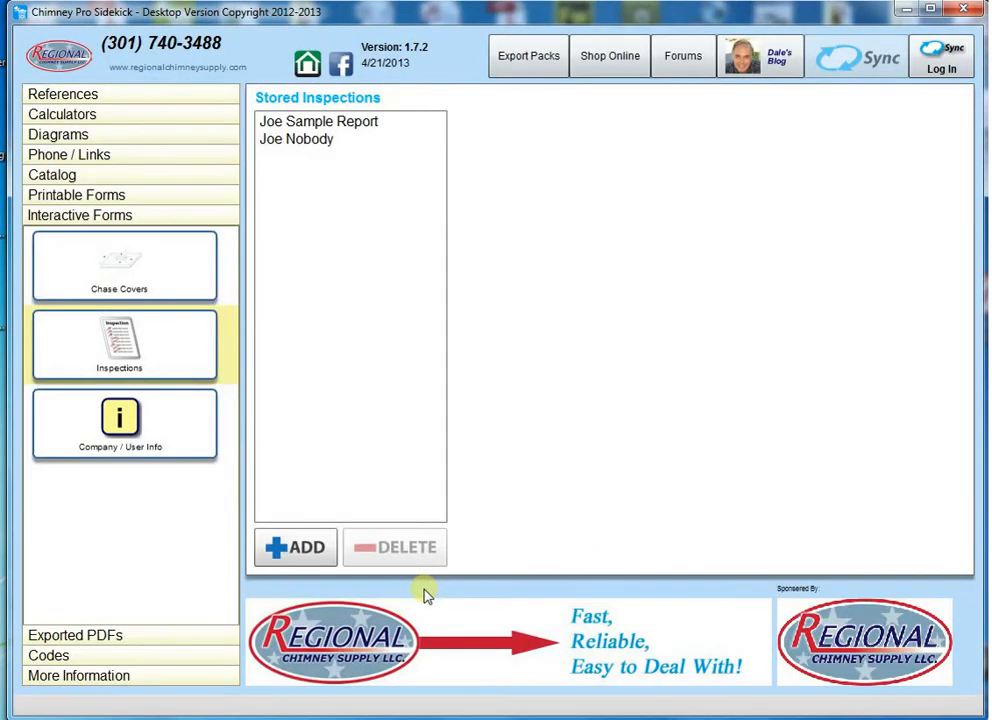
- Open the newly stored inspection and review its information form without changing anything
click(309, 146)
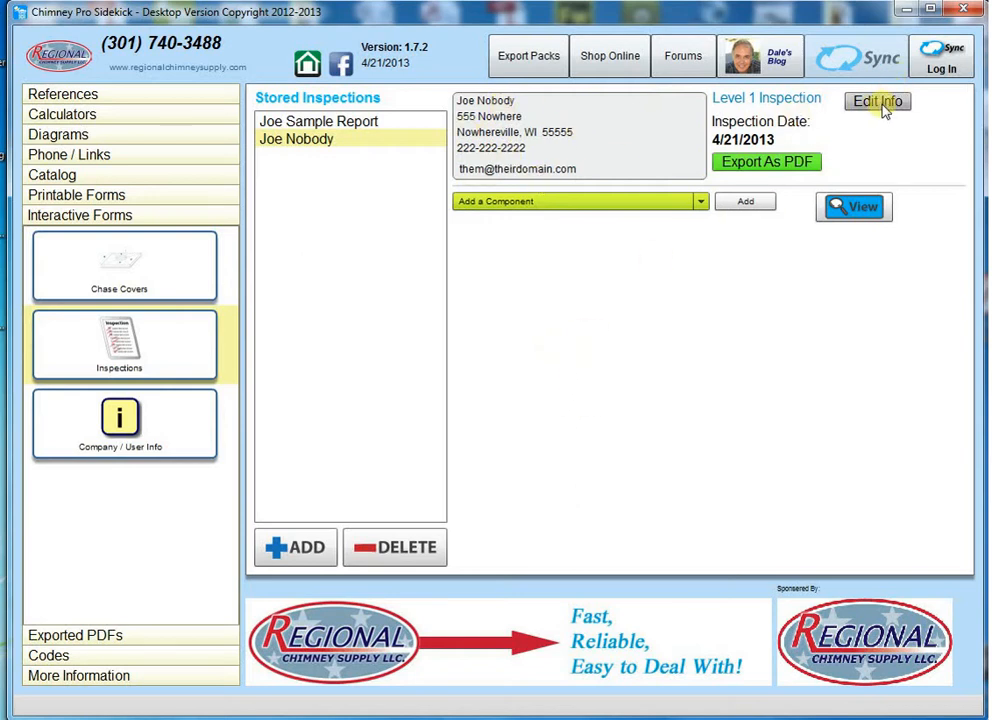
click(882, 107)
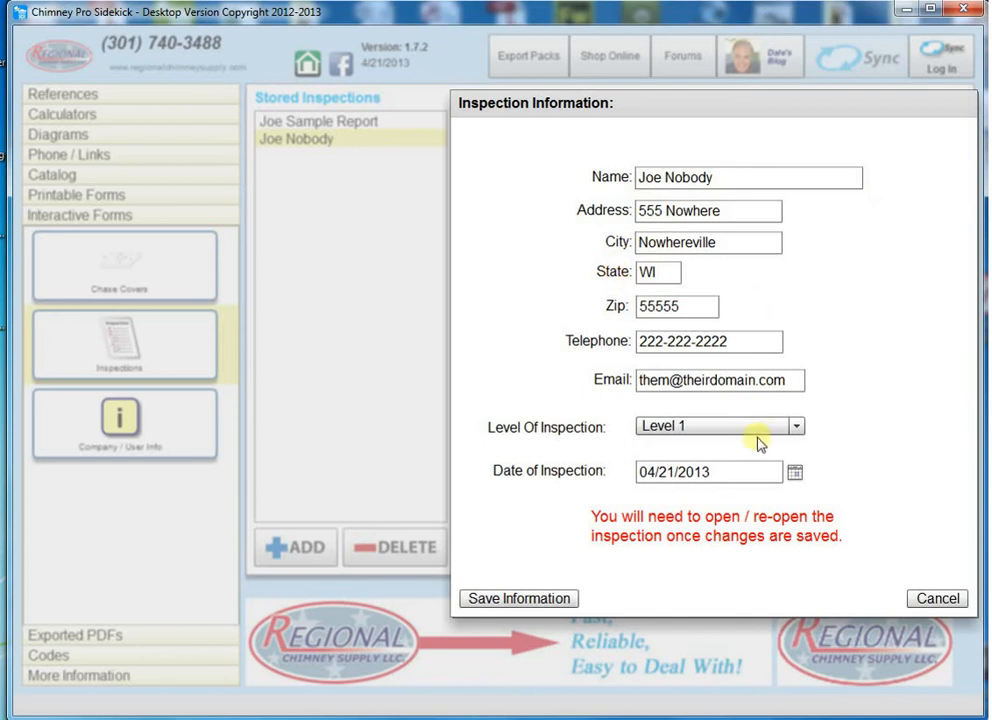
click(935, 598)
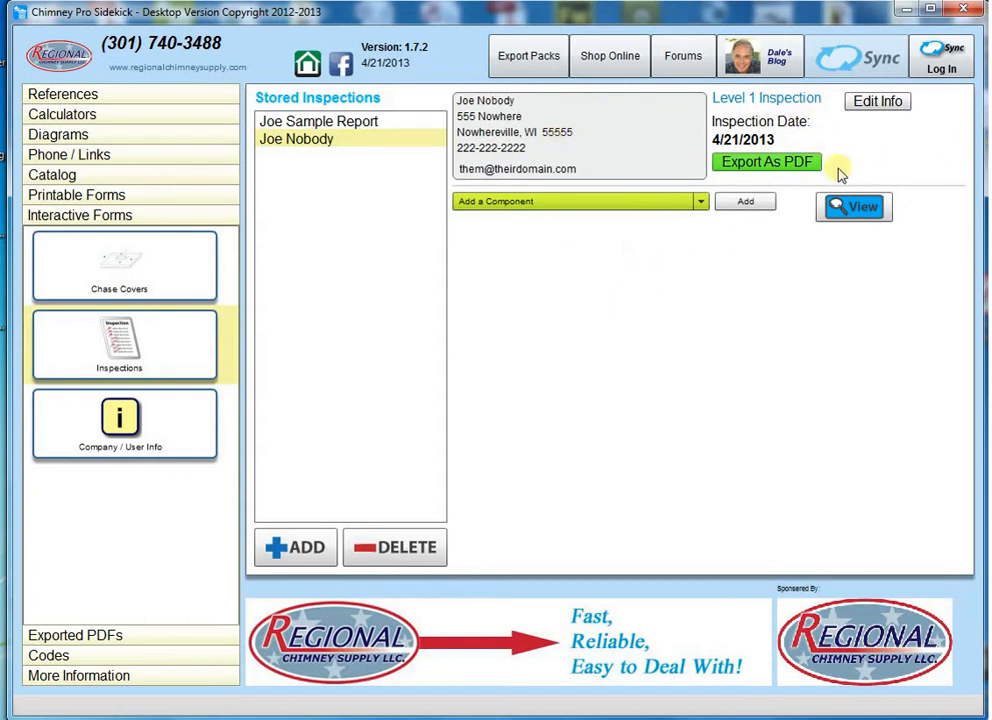
- Add a Masonry Chimney Top component named "Chimney Top" to the inspection
click(633, 208)
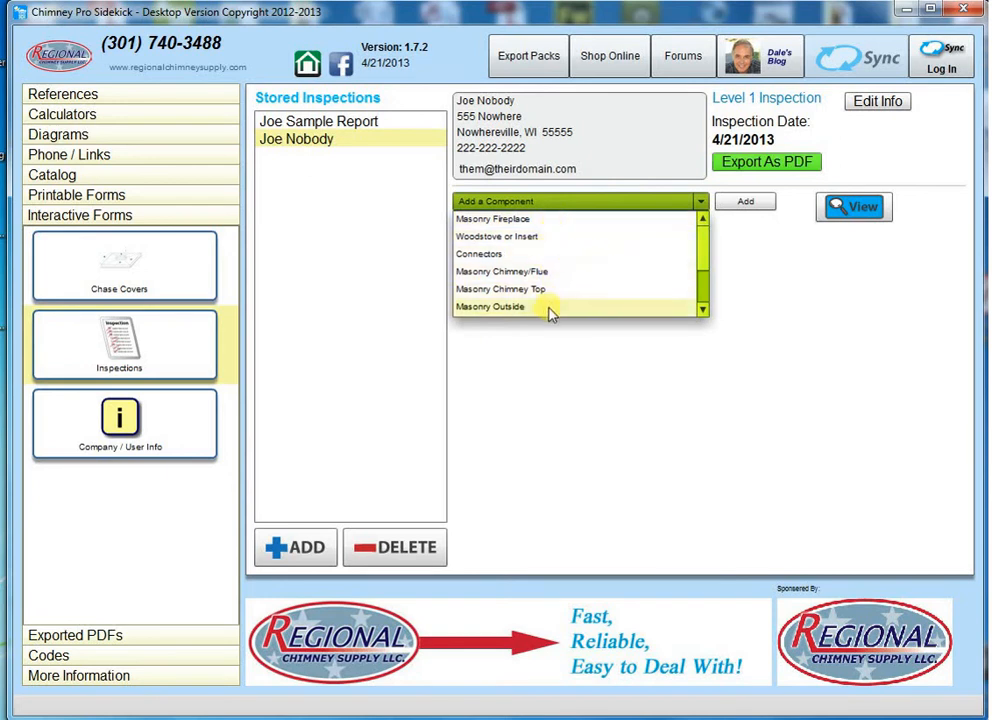
click(492, 291)
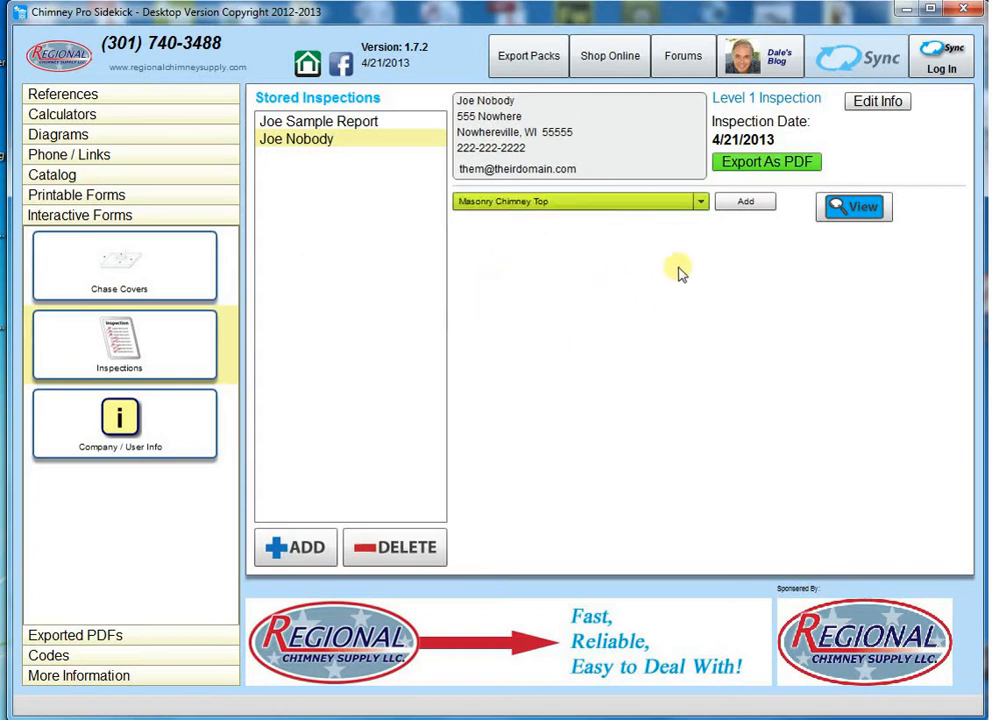
click(740, 204)
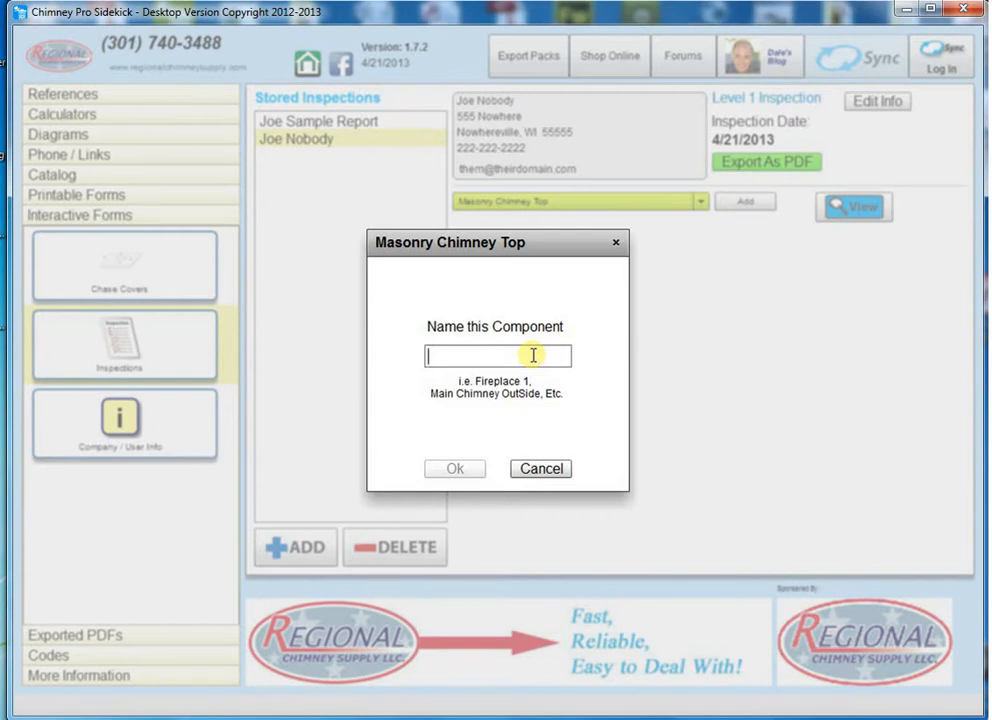
text(Chimne)
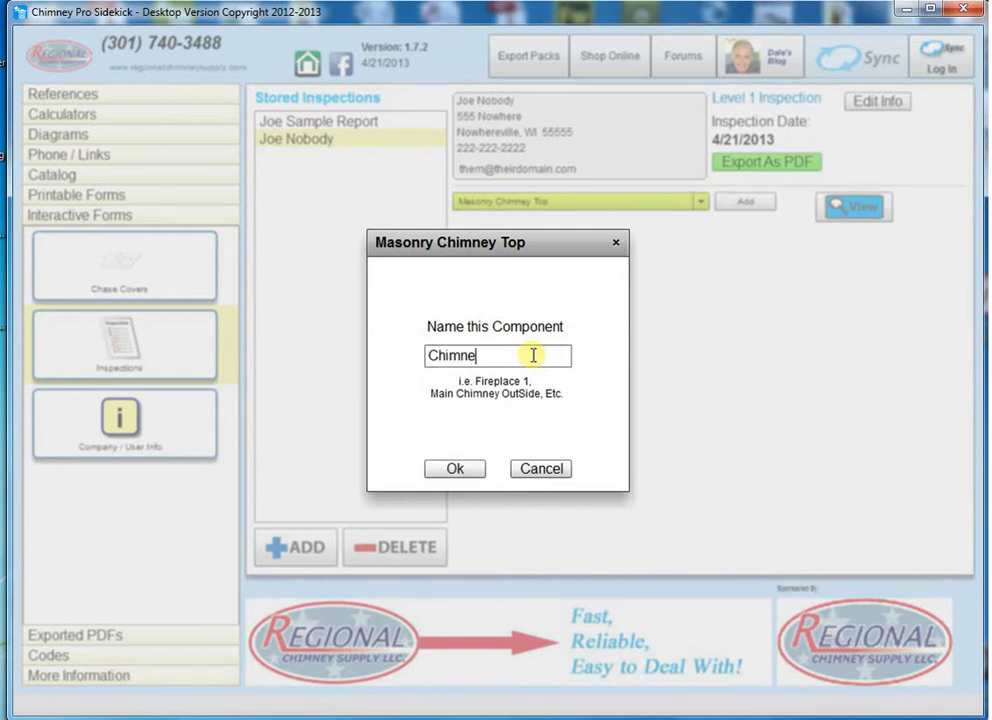
text(y Top)
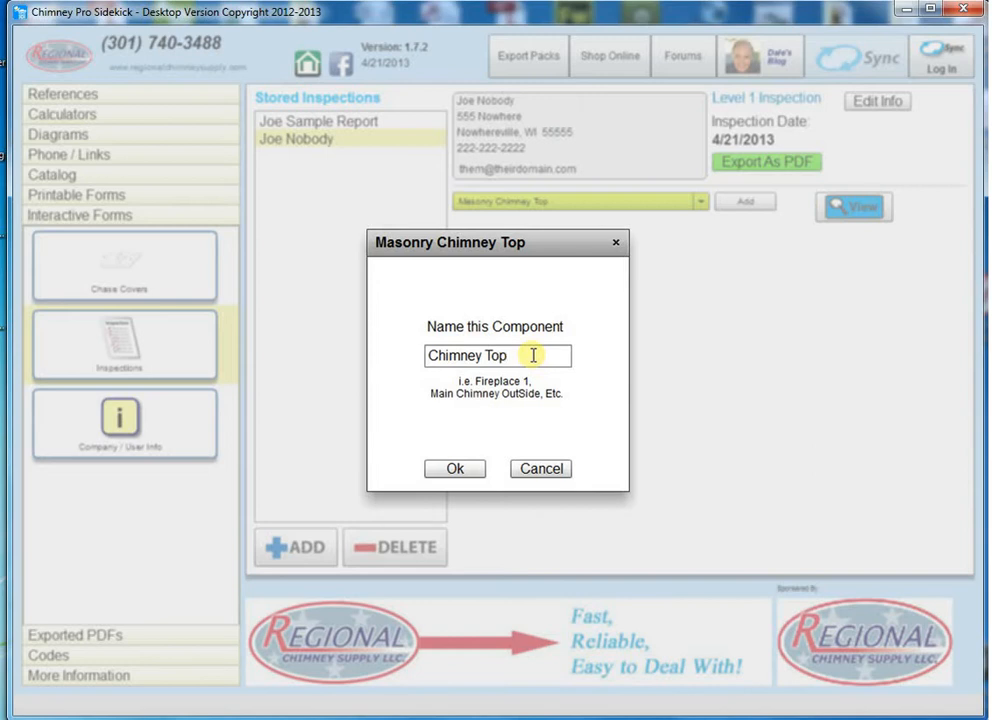
click(458, 467)
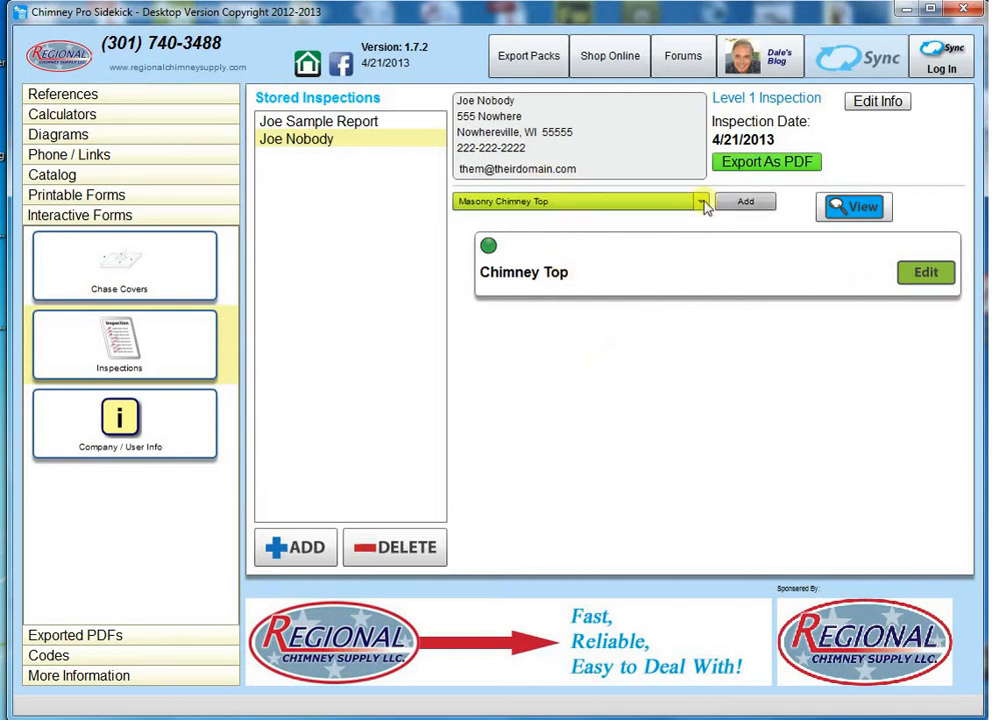
- Edit the Chimney Top component, rate Height 3-2-10? as "Inspected: No Apparent Problem" and save it
click(937, 286)
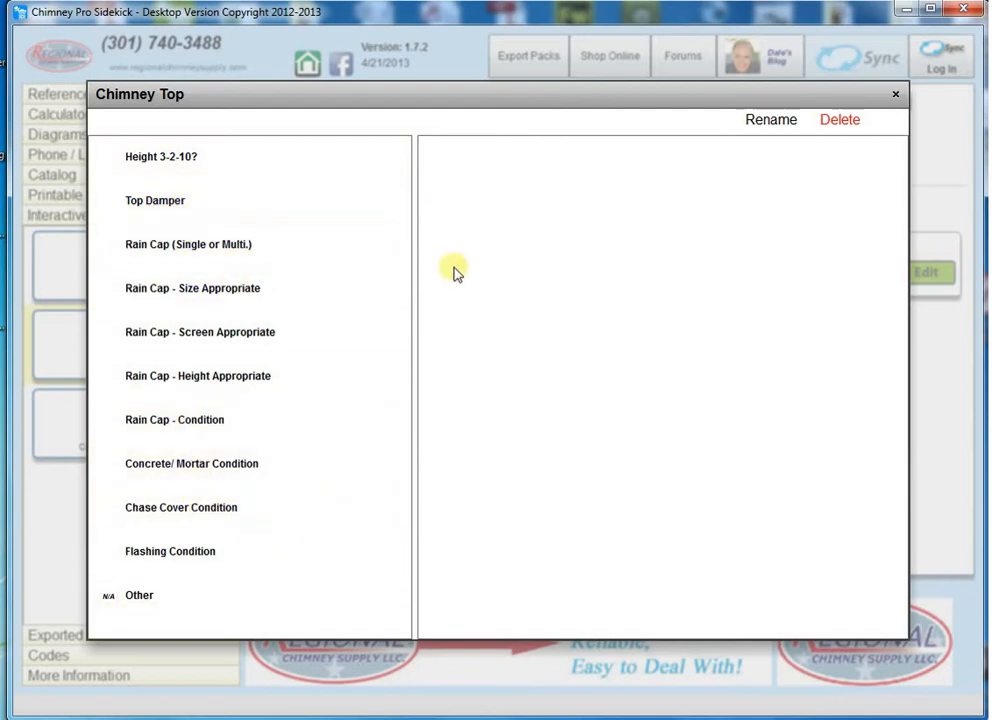
click(186, 166)
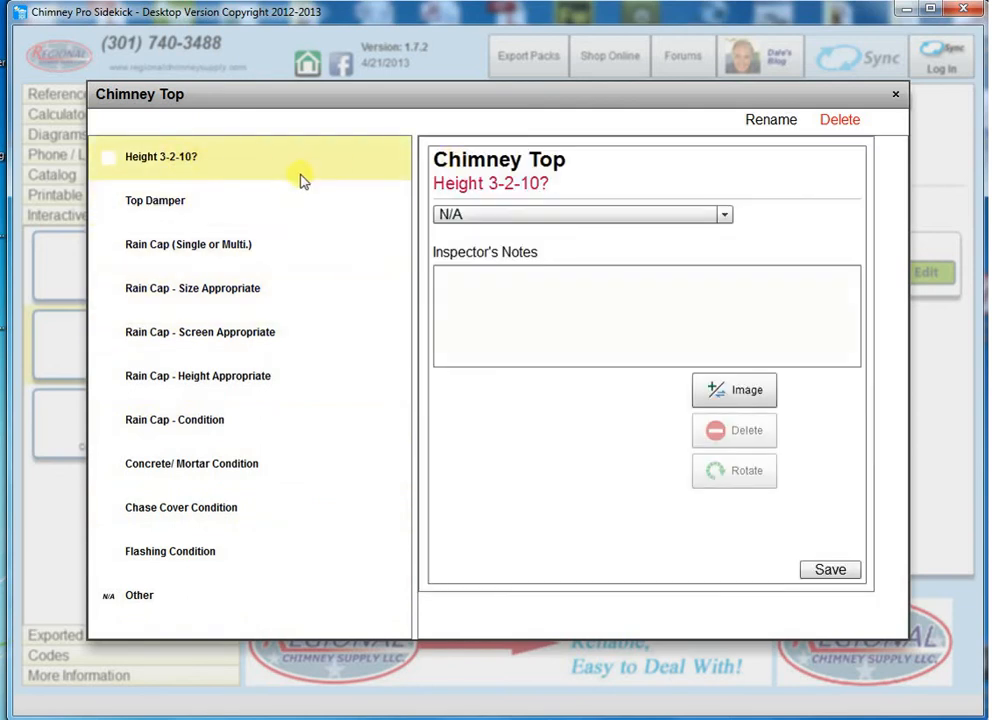
click(540, 216)
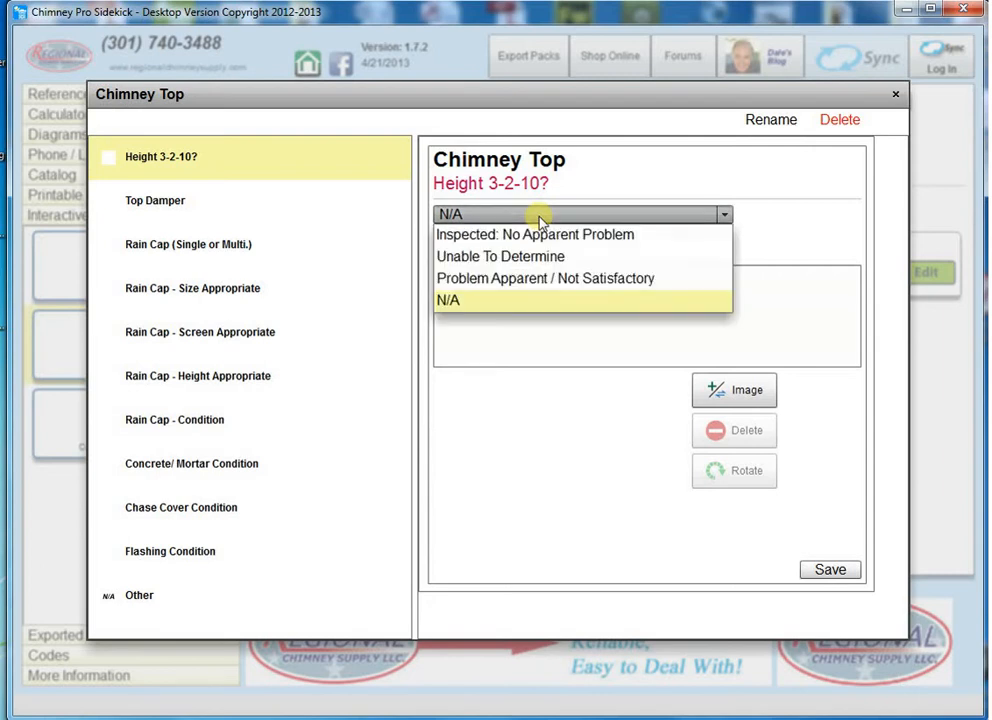
click(535, 235)
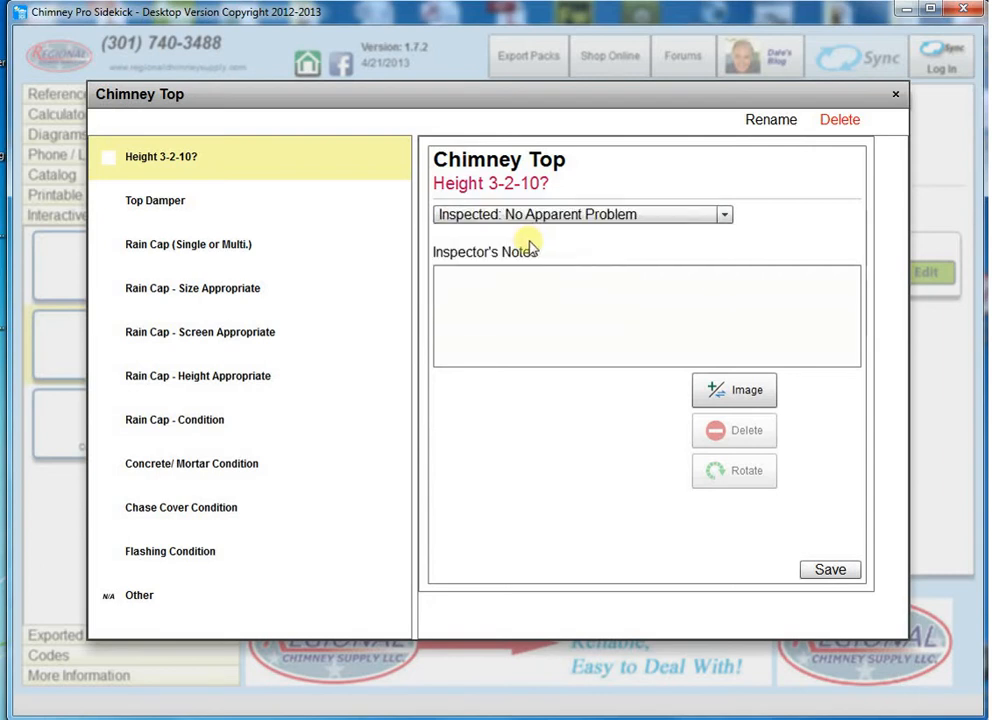
click(856, 574)
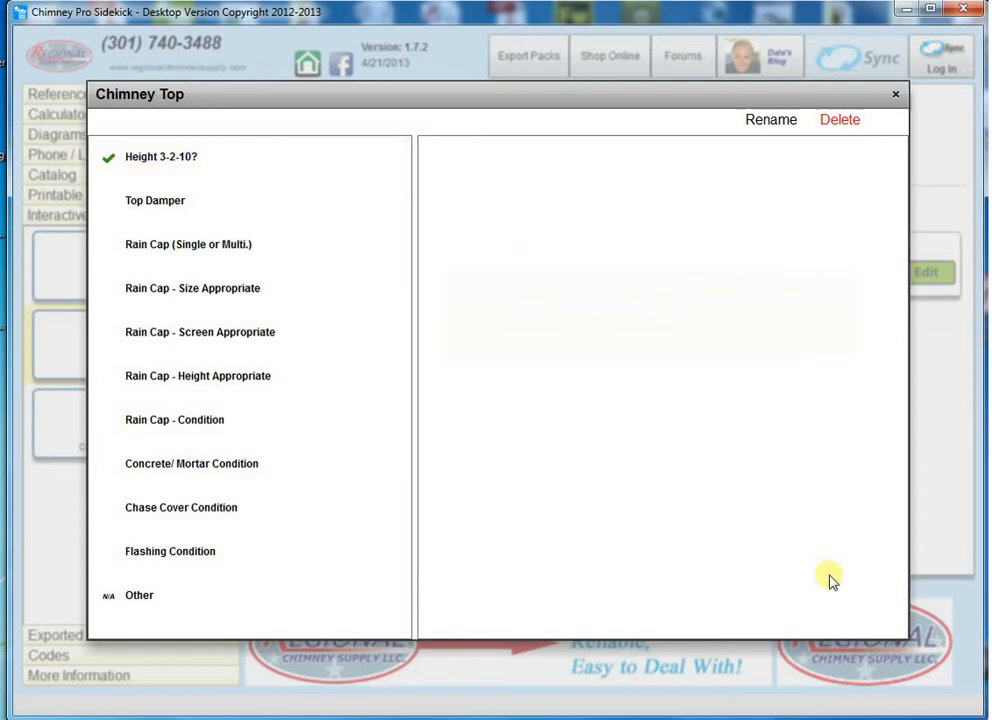
- Rate the Top Damper item as N/A and save it
click(248, 217)
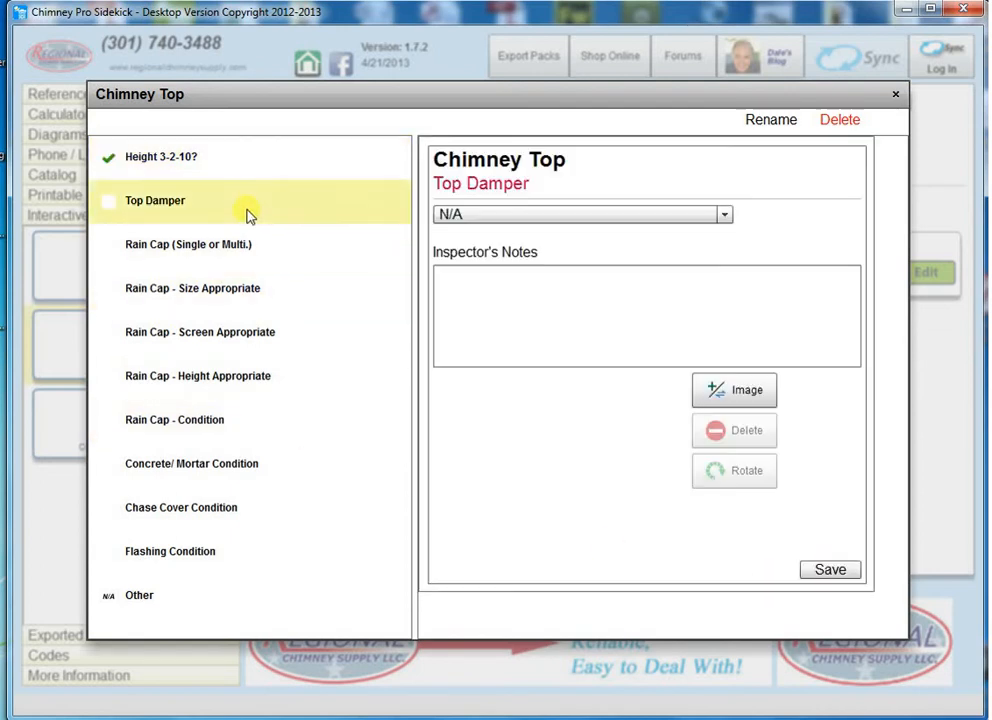
click(487, 215)
click(474, 299)
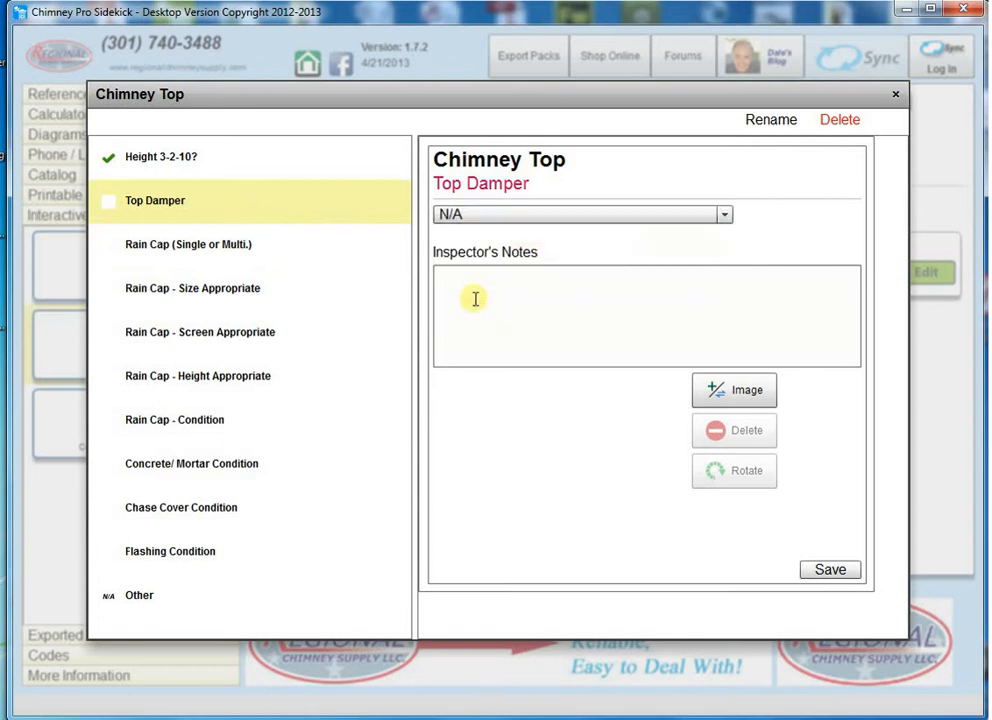
click(826, 572)
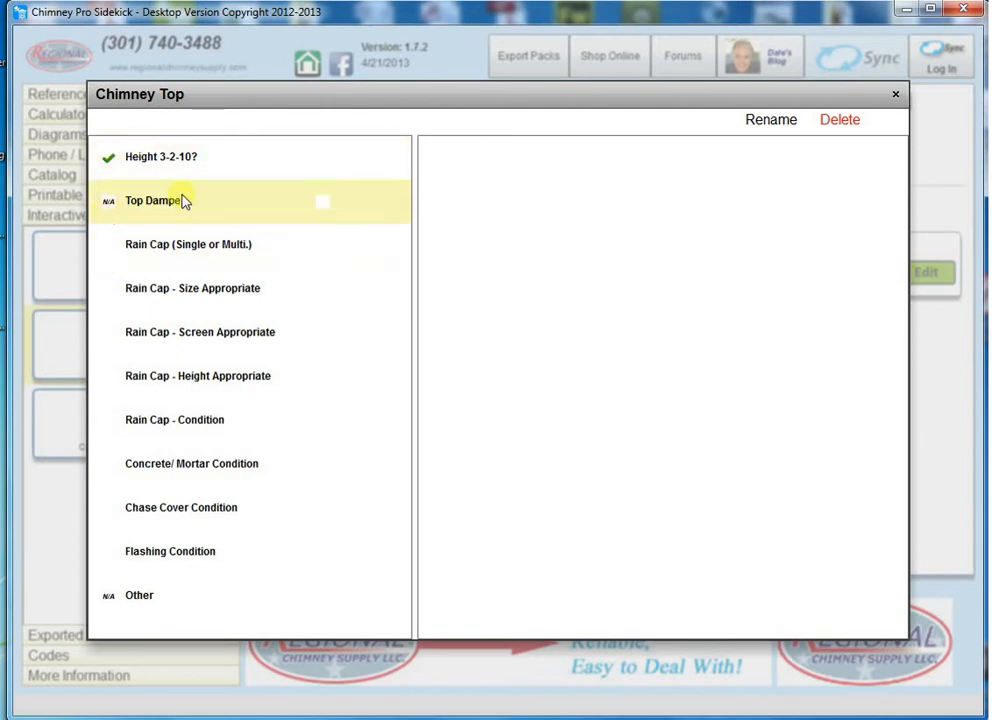
- Rate the Rain Cap (Single or Multi.) item as "Unable To Determine" and save it
click(113, 256)
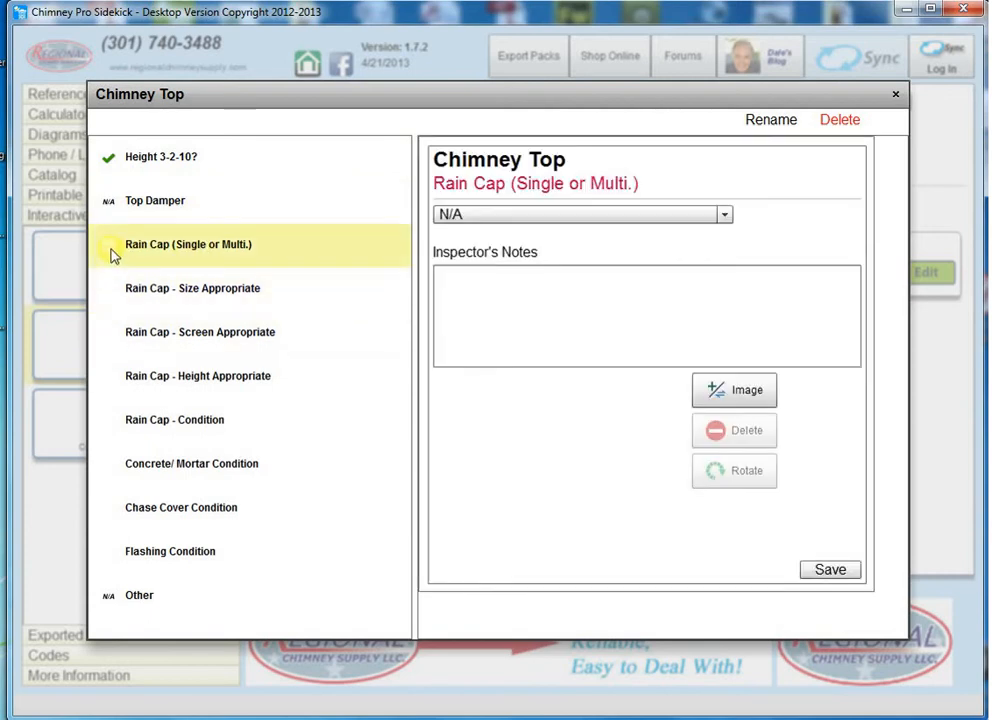
click(497, 216)
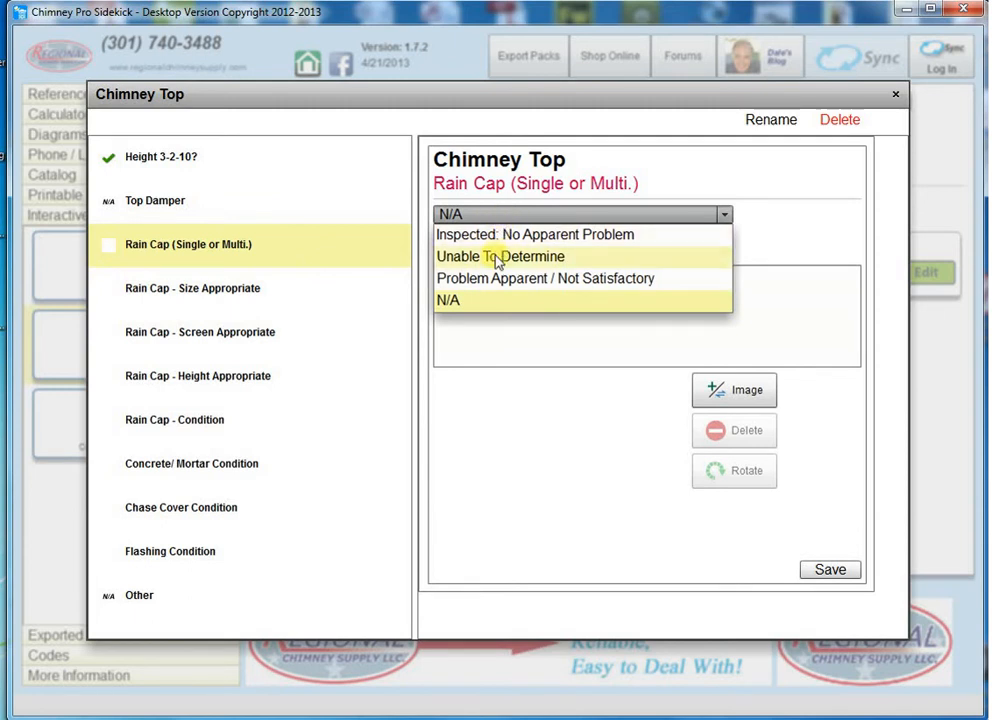
click(497, 259)
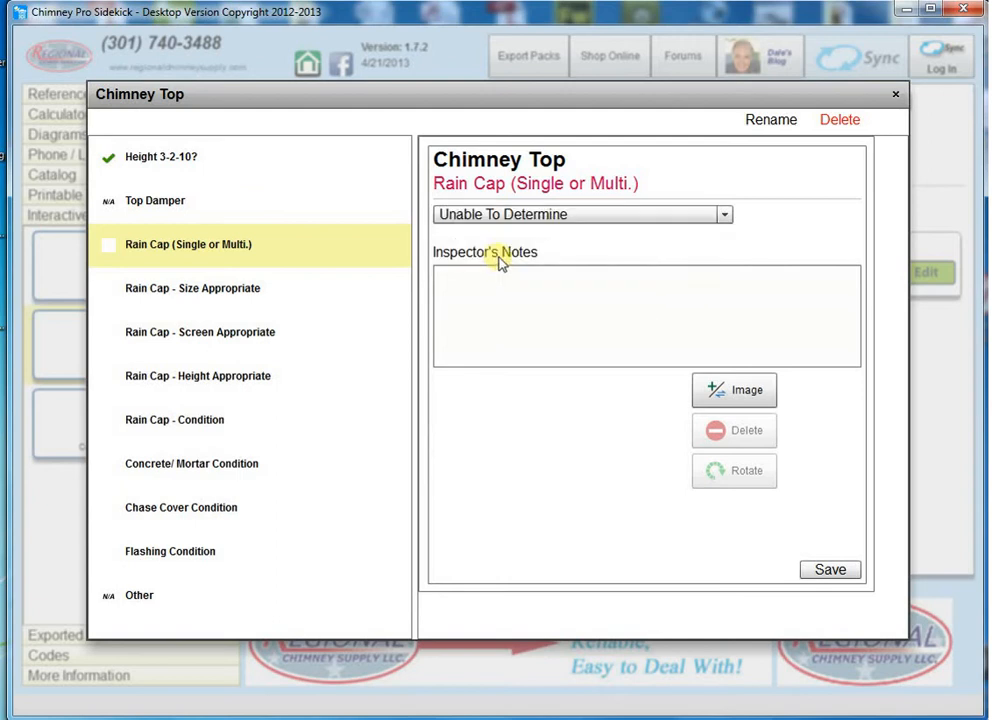
click(830, 569)
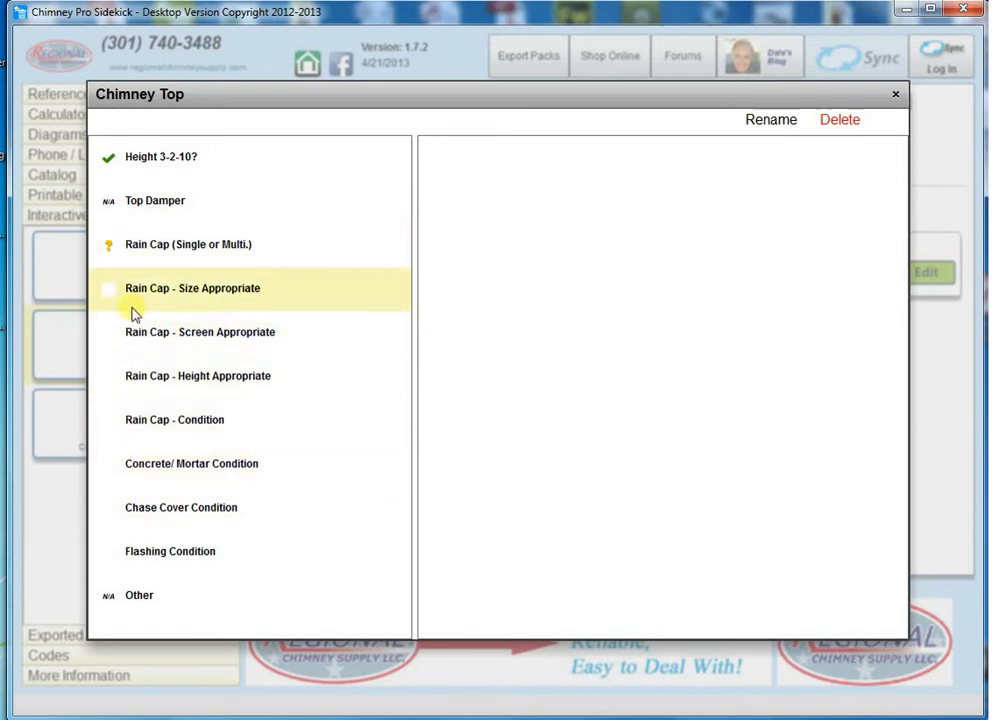
- Rate Concrete/Mortar Condition as "Problem Apparent / Not Satisfactory" with note "The concrete is too thin and is cracked. This can lead to water getting in."
click(142, 468)
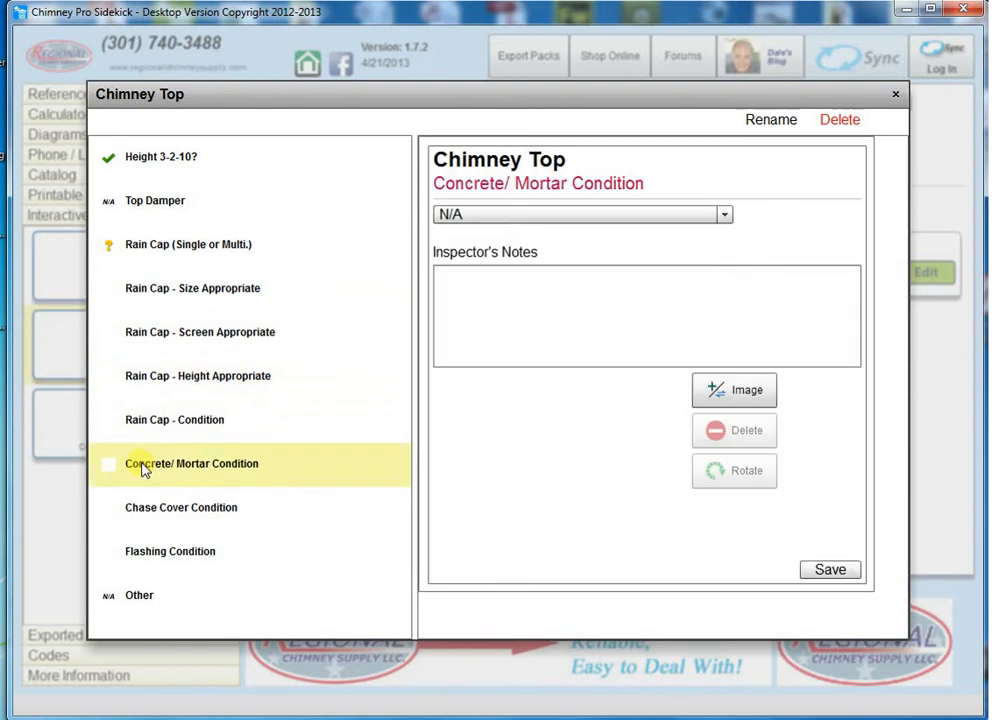
click(527, 216)
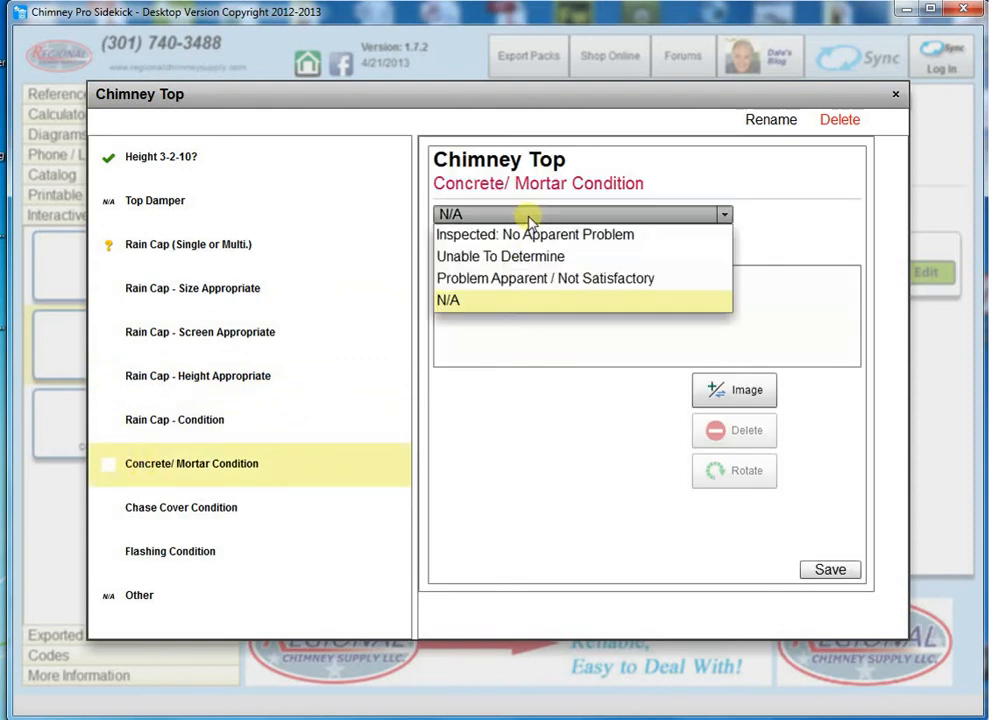
click(505, 285)
click(531, 274)
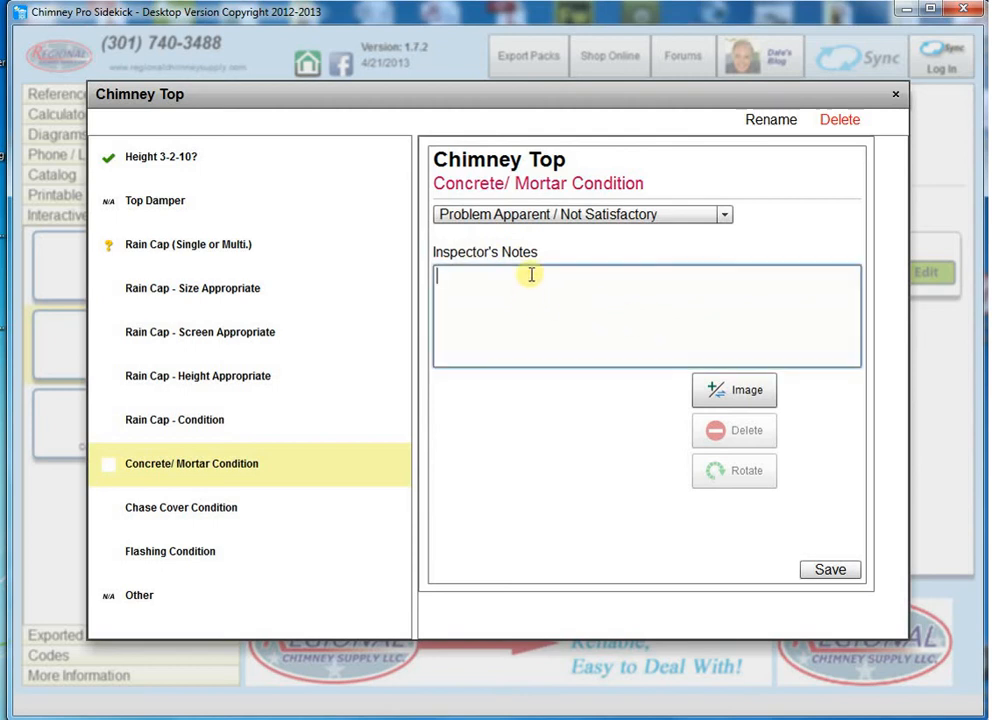
text(The concrete is)
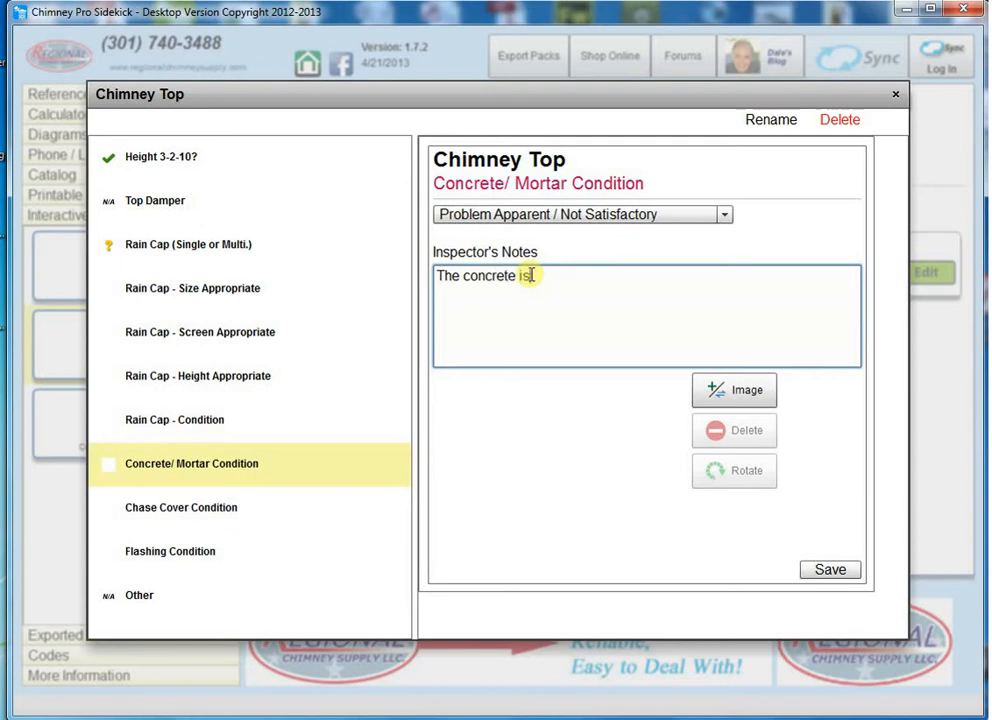
text( too thin and is cracked)
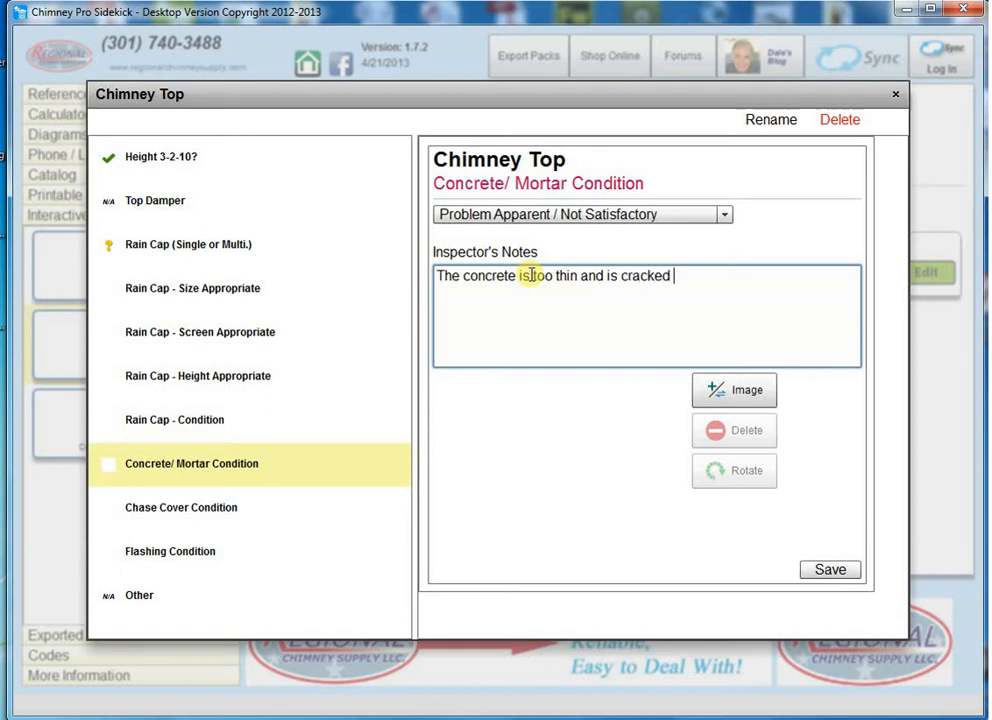
key(BackSpace)
text(. This can lead to water)
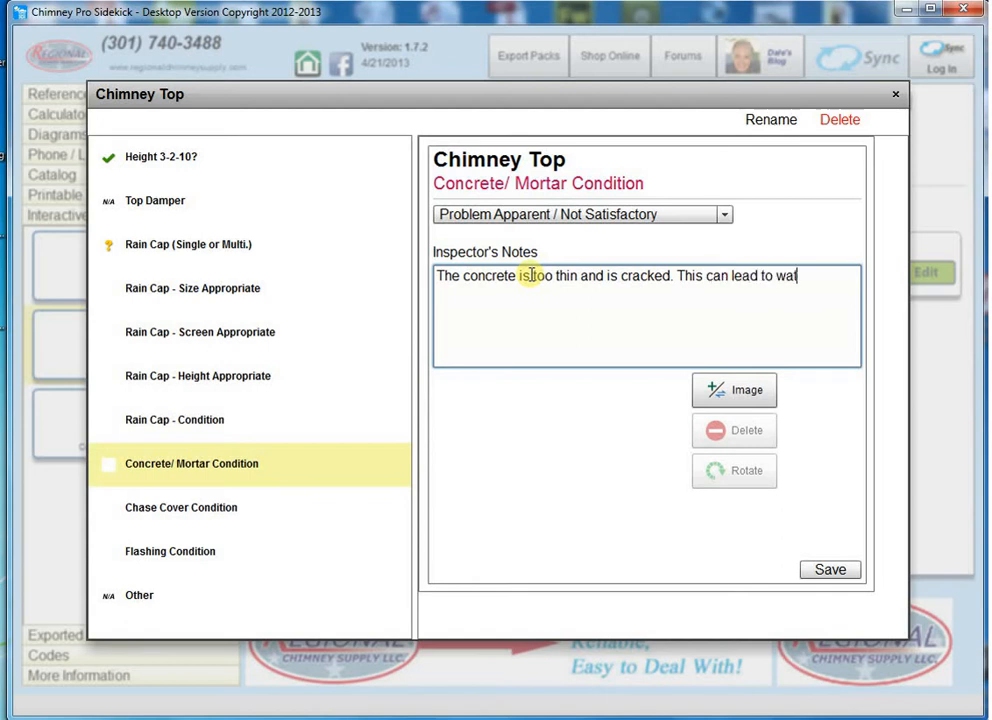
text( getting in.)
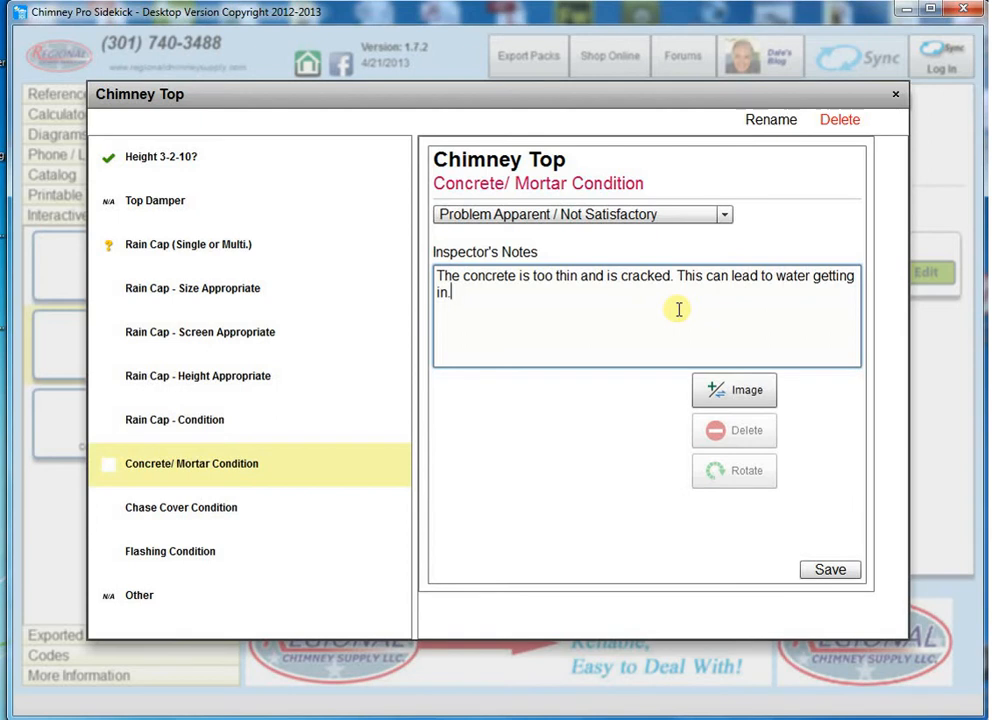
- Attach the photo 2010-09-30 16.10.03.jpg to the Concrete/Mortar Condition item and save the item
click(752, 393)
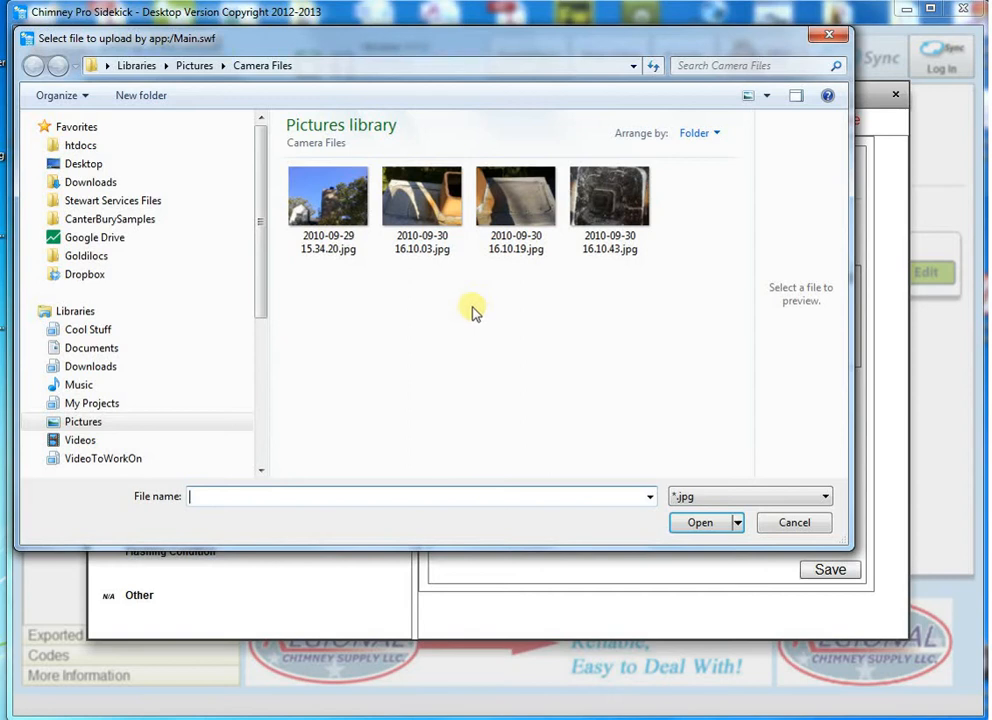
click(426, 212)
double_click(426, 212)
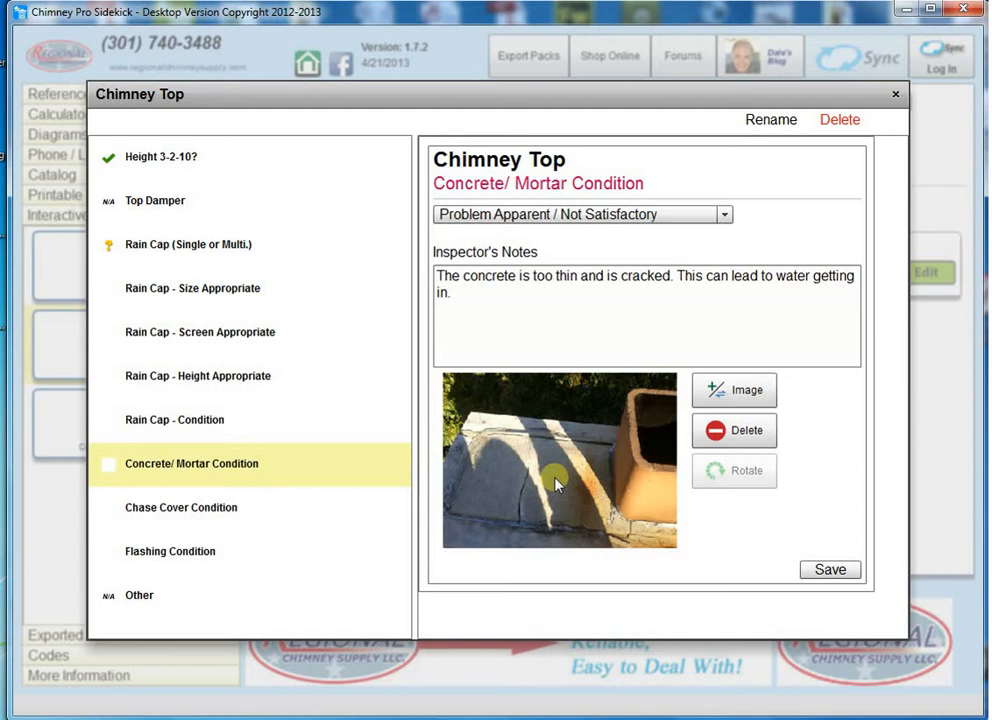
click(830, 570)
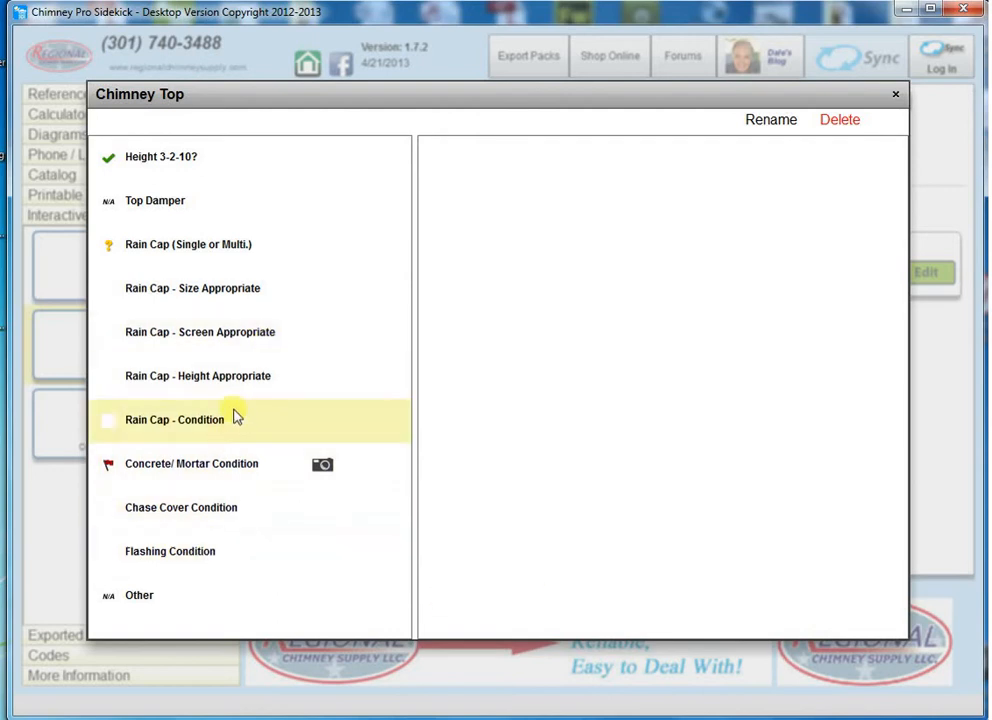
- Reopen the Concrete/Mortar Condition item, rotate its photo four times through a full turn and save it
click(227, 468)
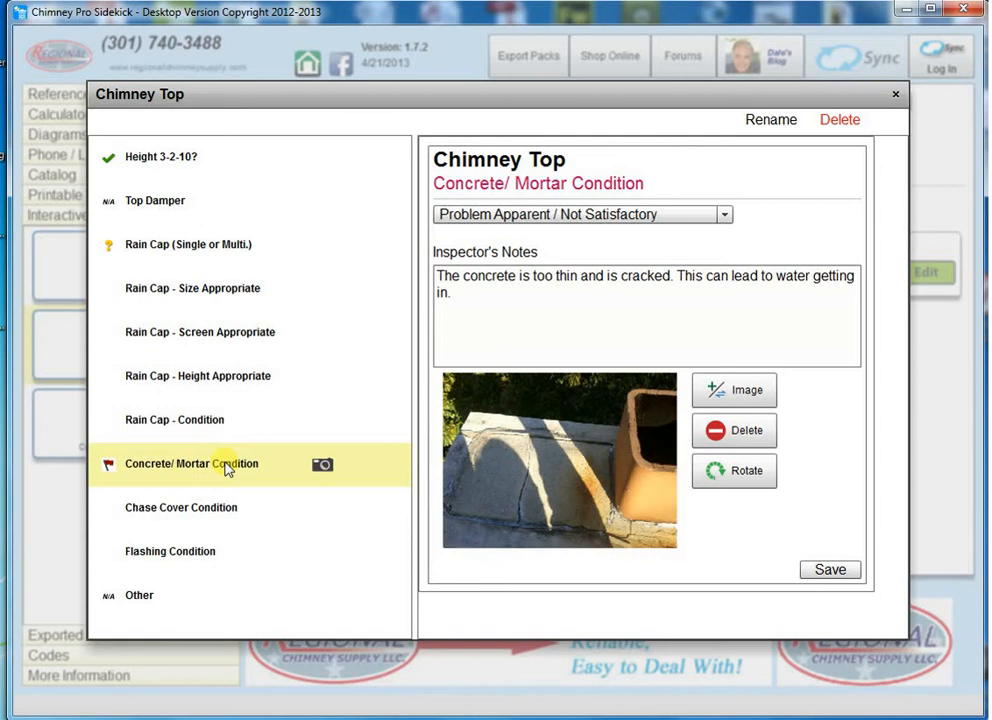
click(738, 481)
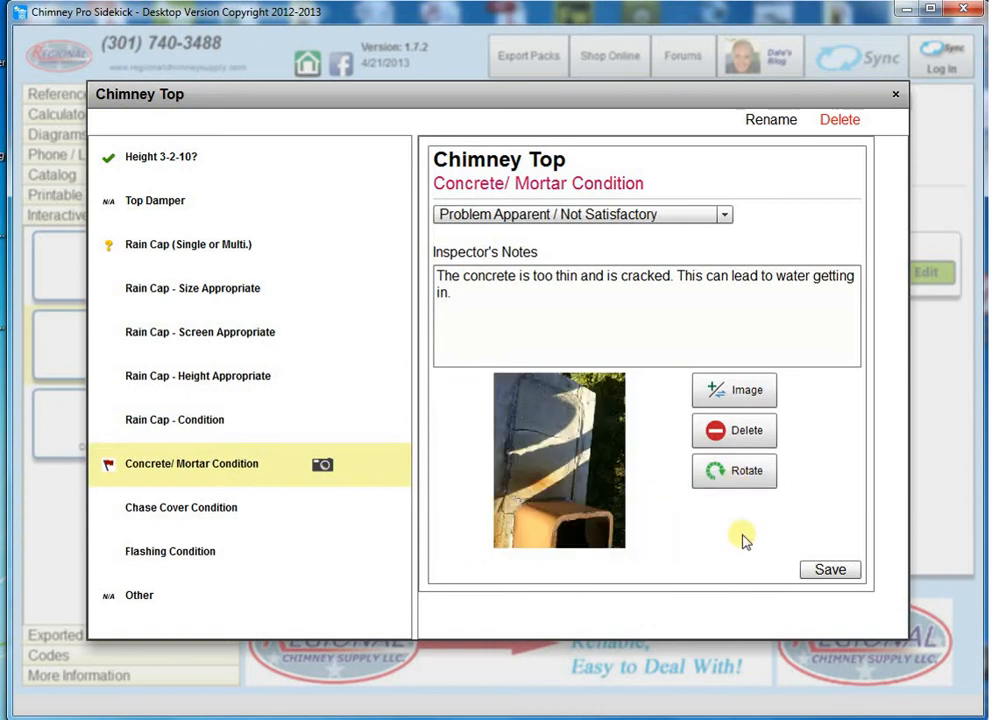
click(746, 483)
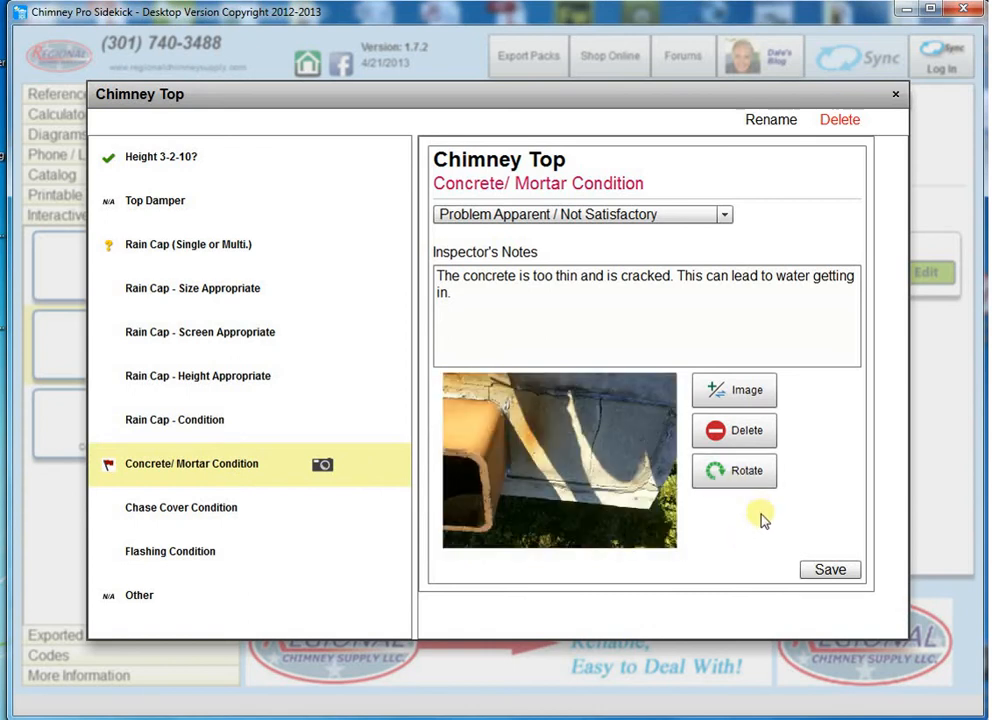
click(737, 474)
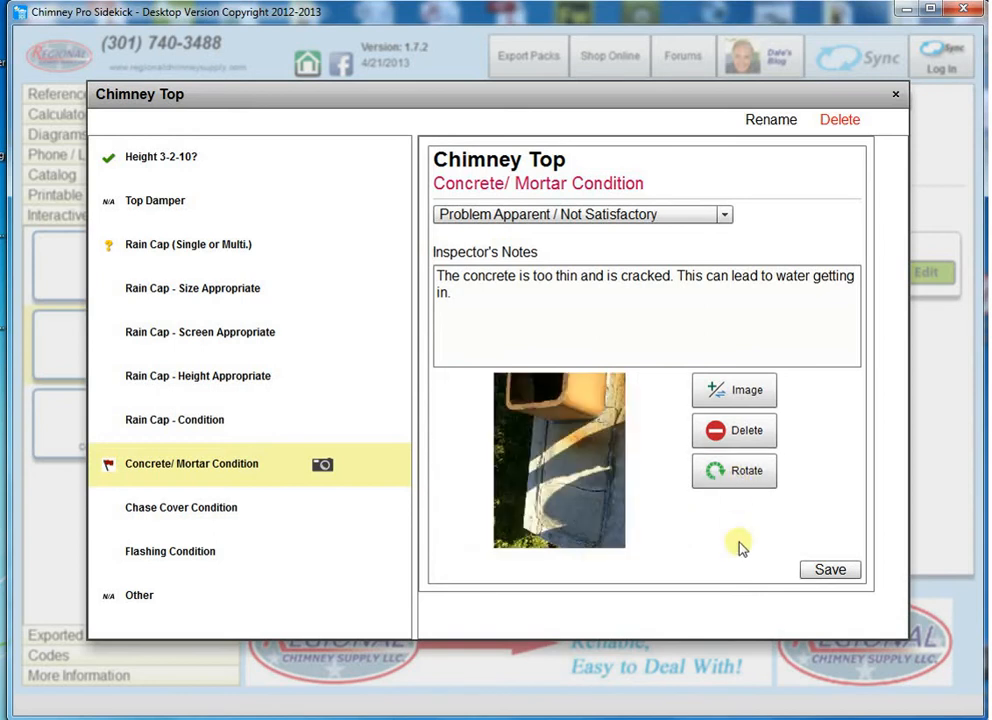
click(742, 476)
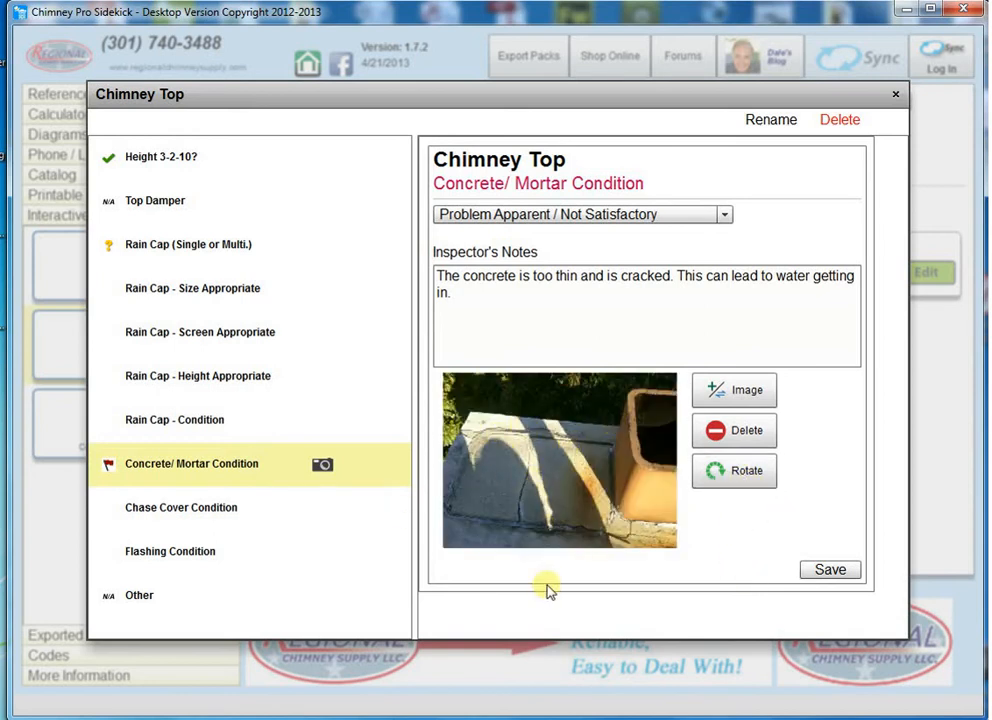
click(812, 569)
- Replace the Concrete/Mortar Condition photo with 2010-09-30 16.10.19.jpg, delete that photo and save the item
click(244, 476)
click(733, 392)
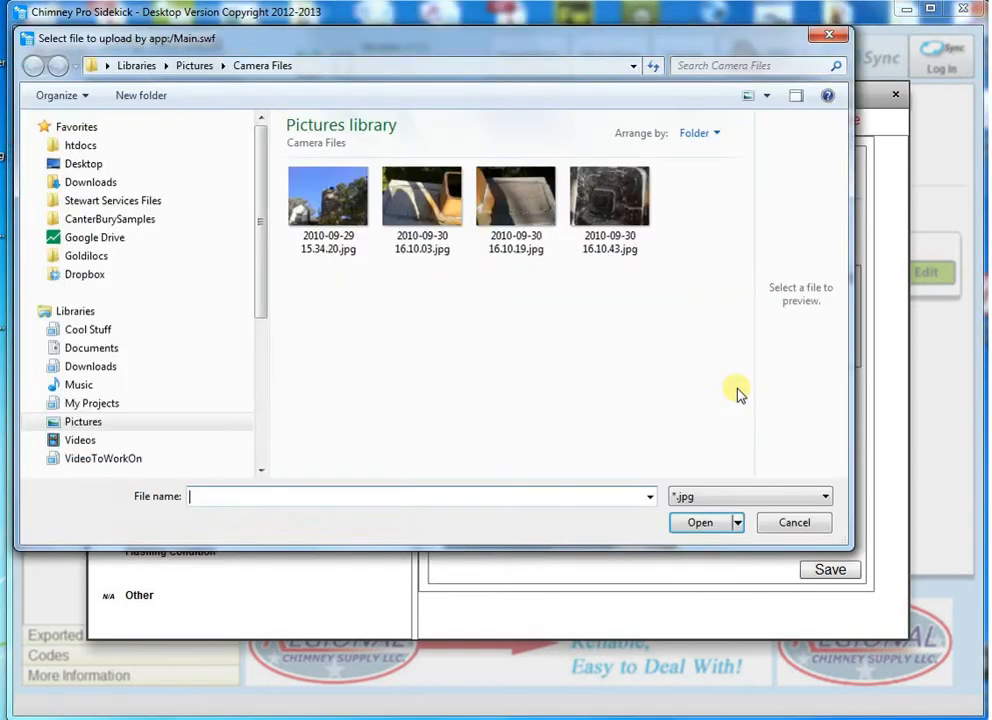
double_click(515, 196)
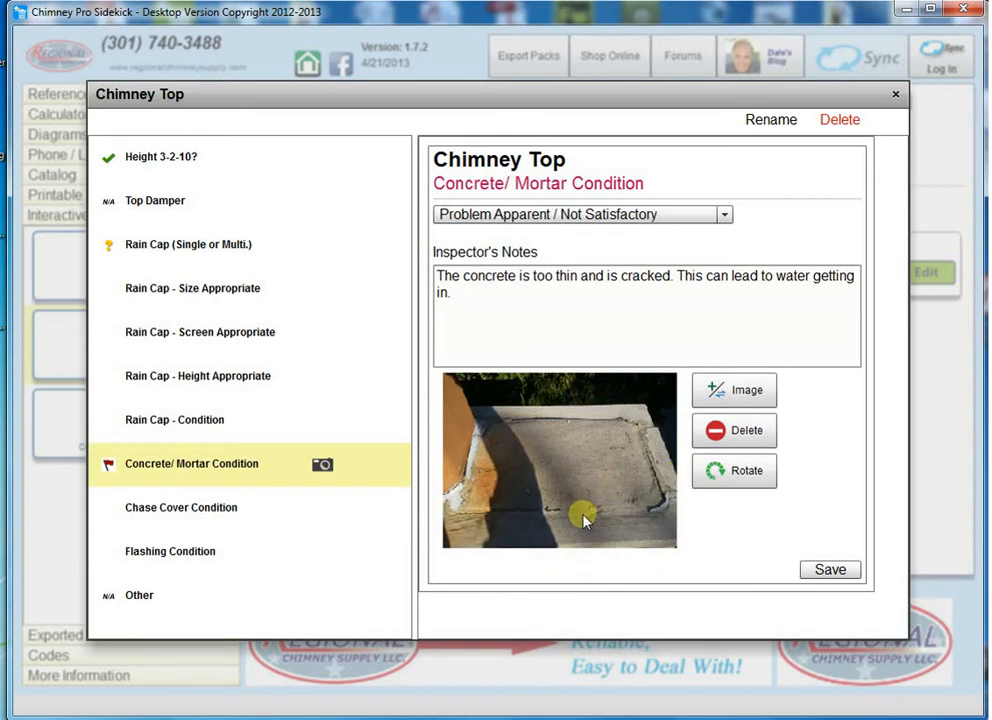
click(700, 432)
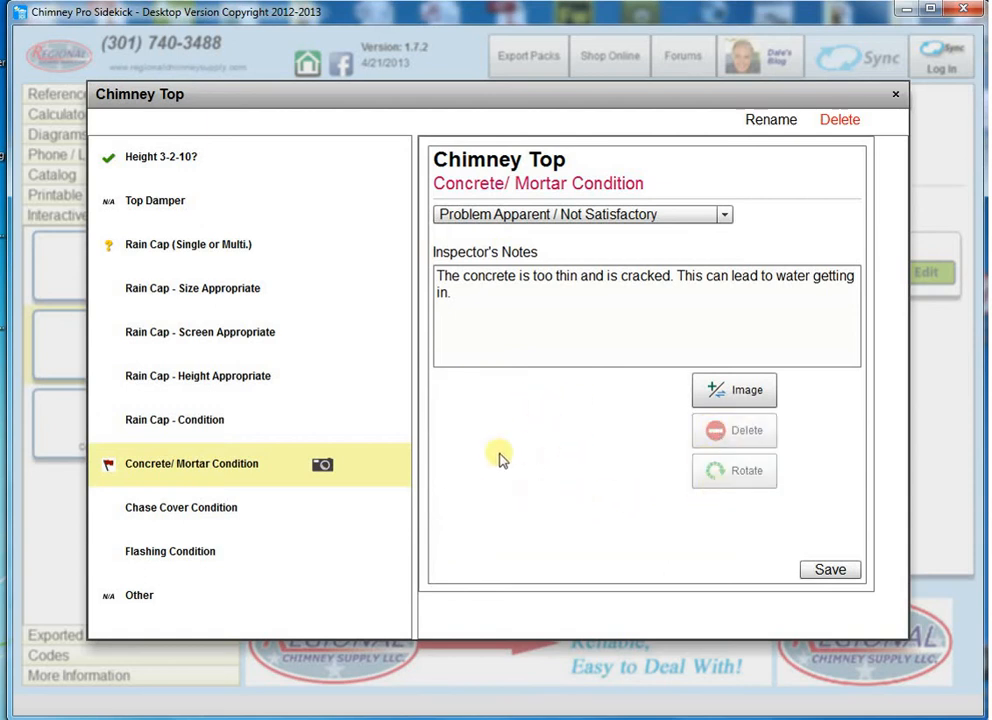
click(828, 570)
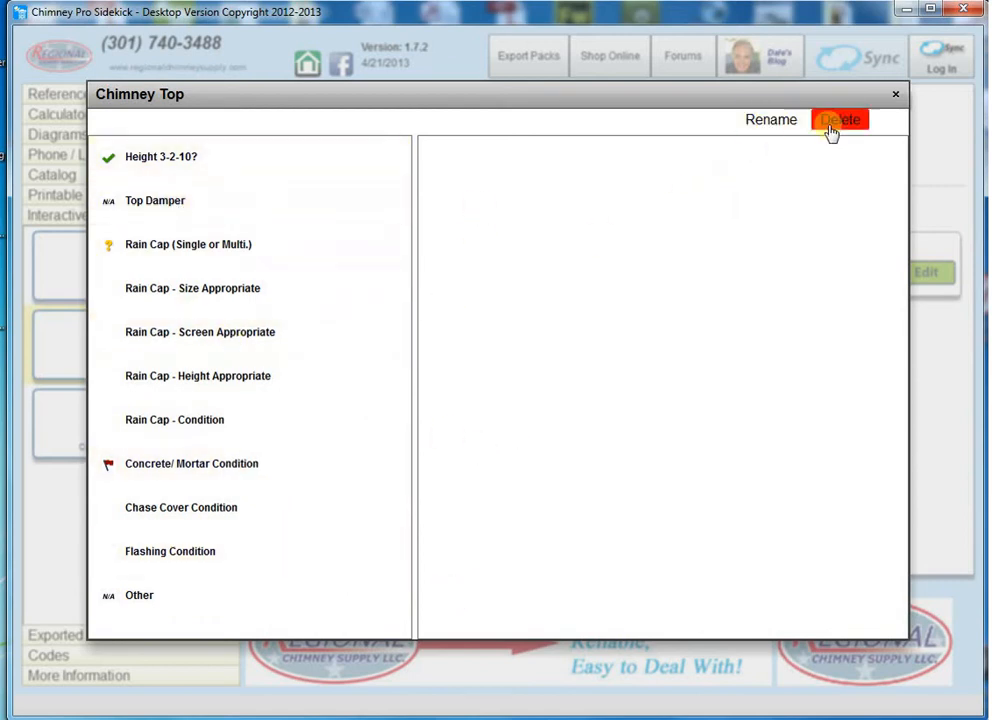
- Open the Chimney Top component's rename form without renaming it, and reopen and close the component's checklist
click(768, 130)
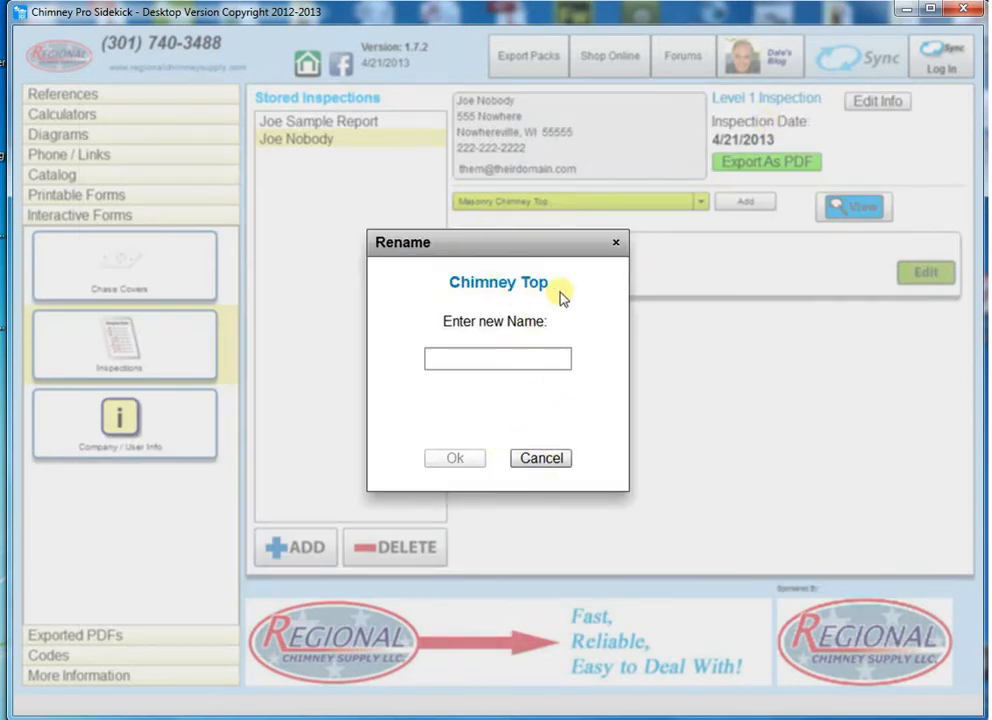
click(549, 460)
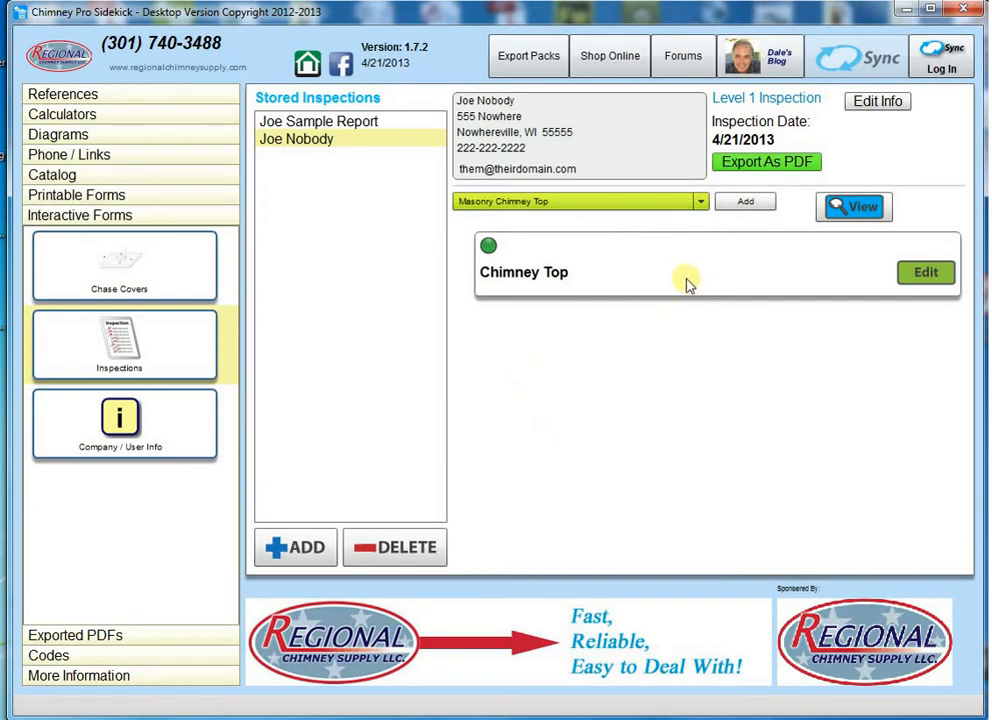
click(905, 274)
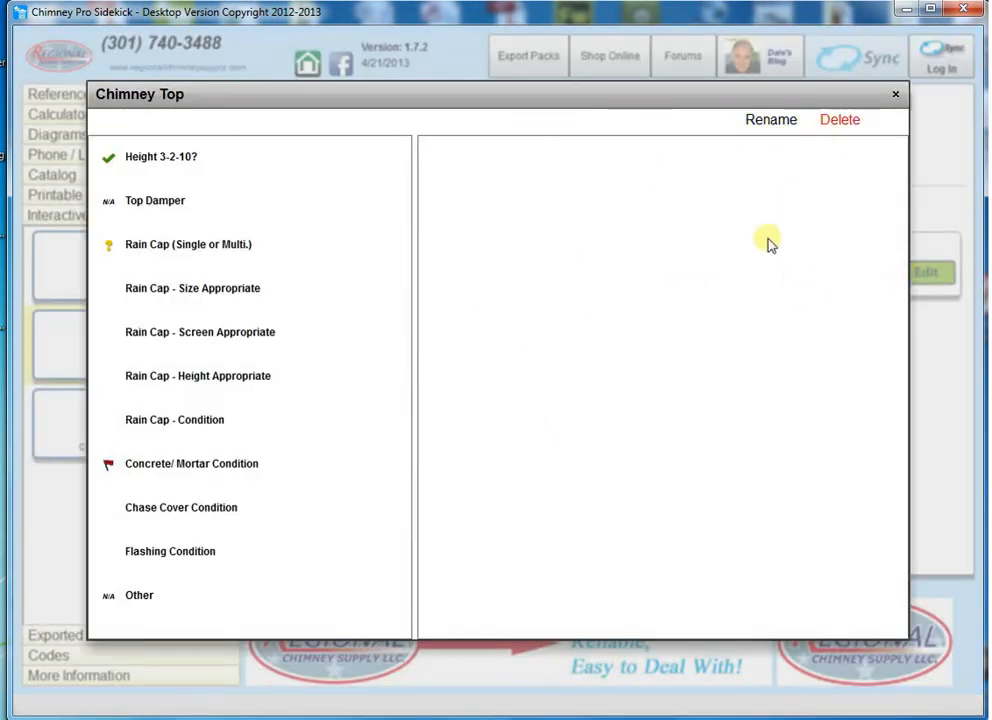
click(895, 96)
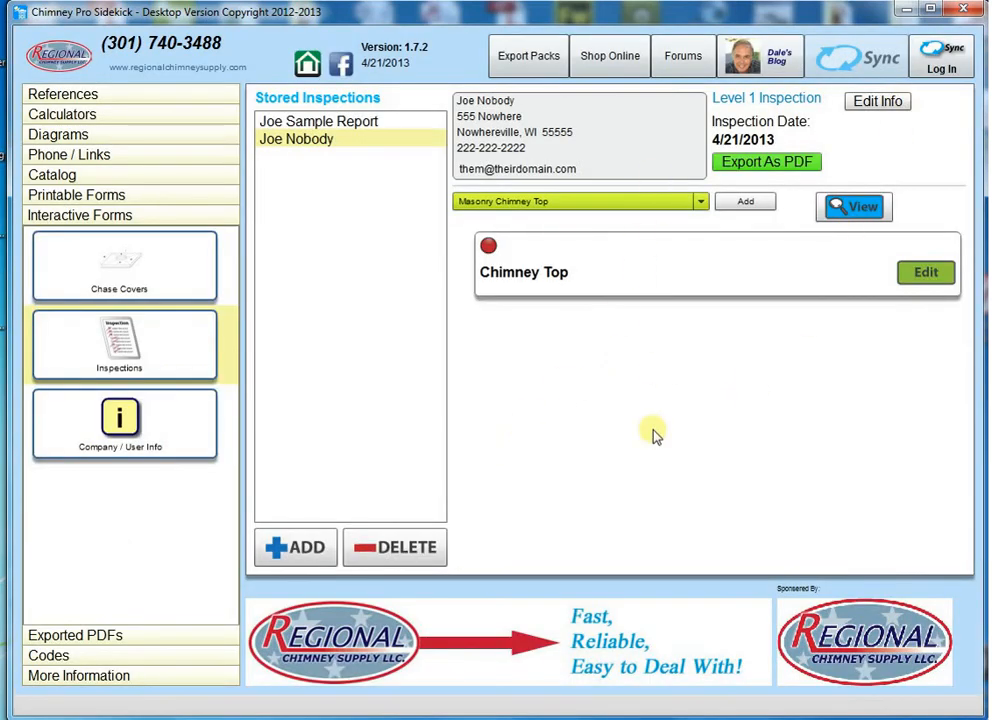
- Add the photo 2010-09-30 16.10.03.jpg back to Chimney Top's Concrete/Mortar Condition, save it and close the component
click(926, 276)
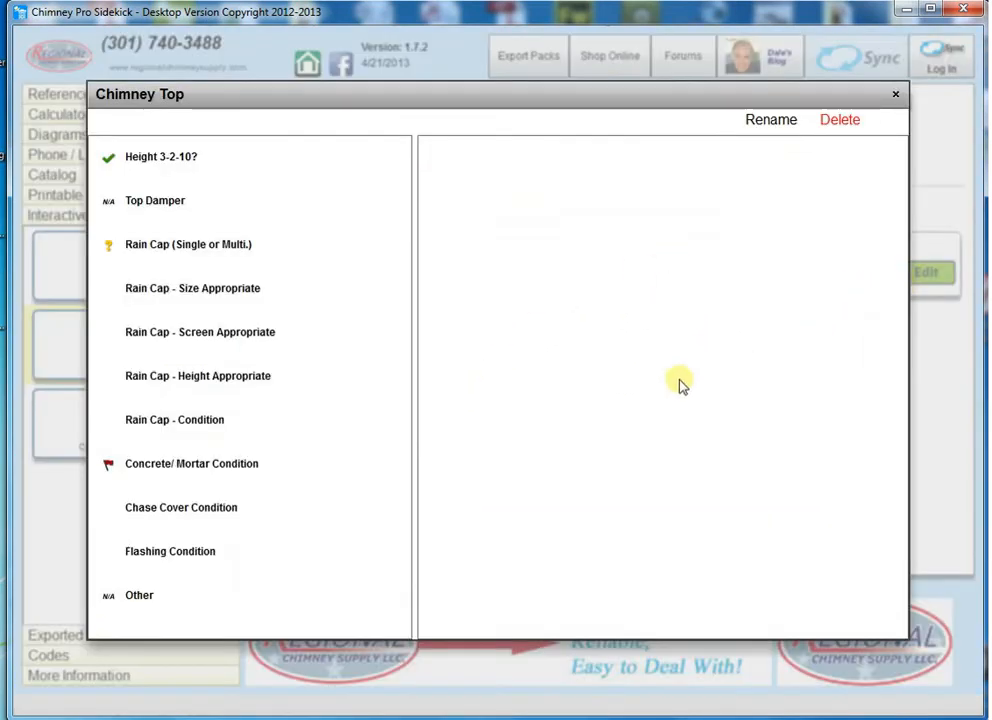
click(246, 466)
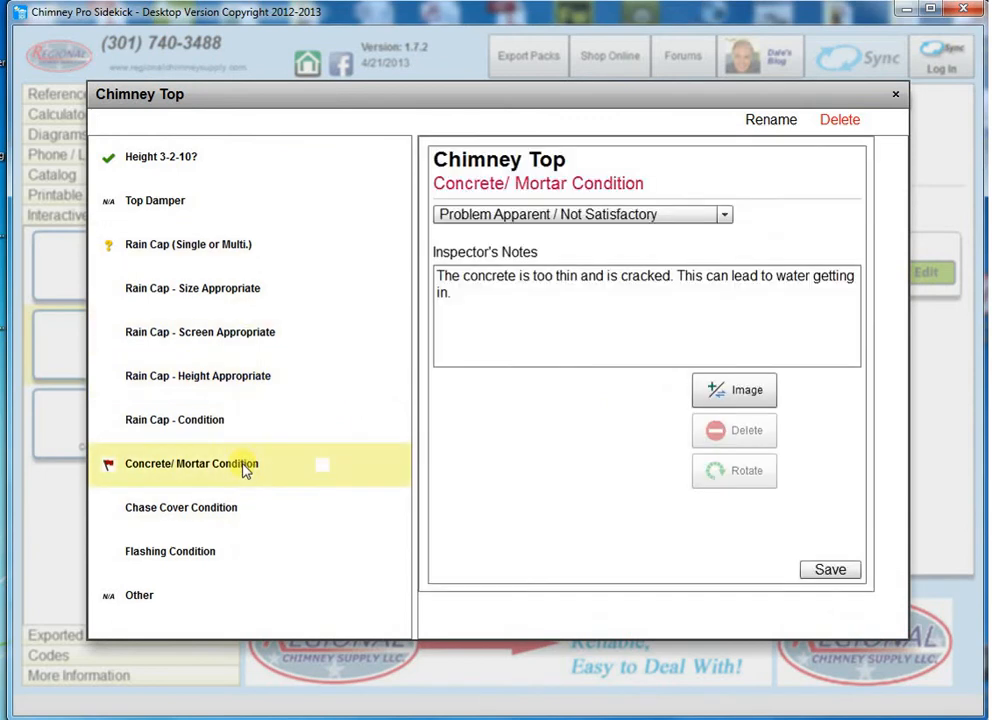
click(712, 394)
click(440, 232)
double_click(440, 232)
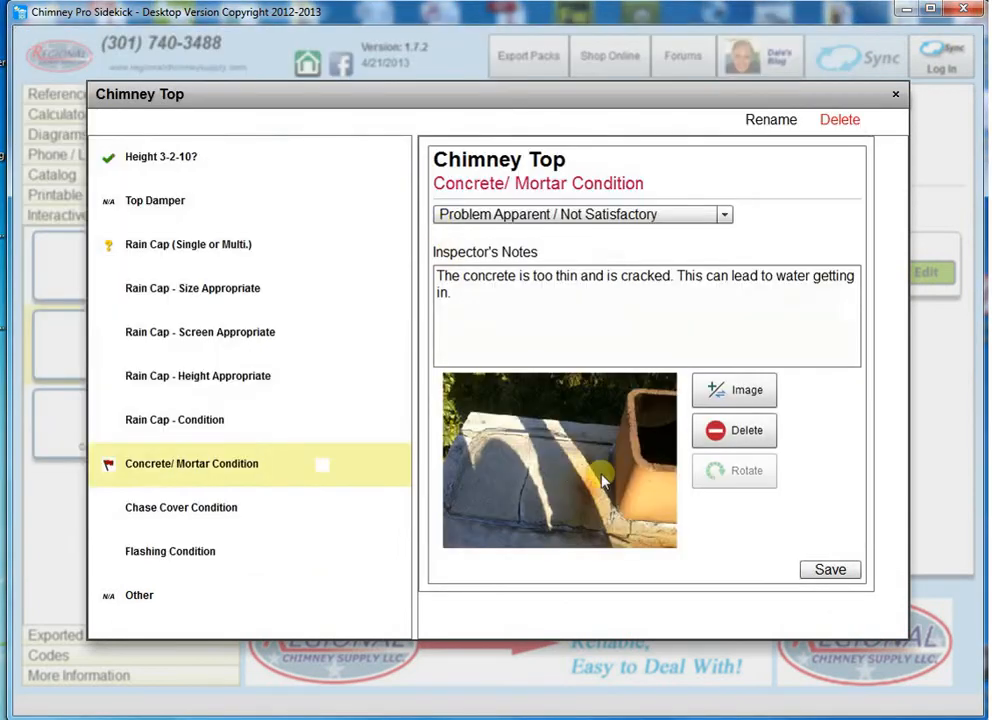
click(830, 569)
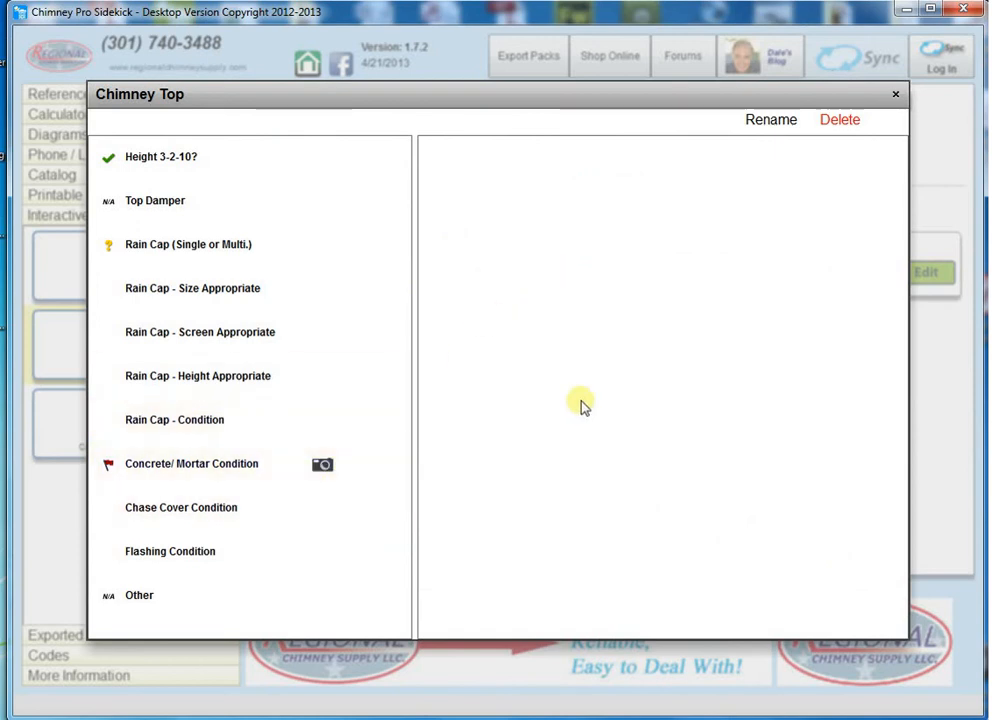
click(895, 94)
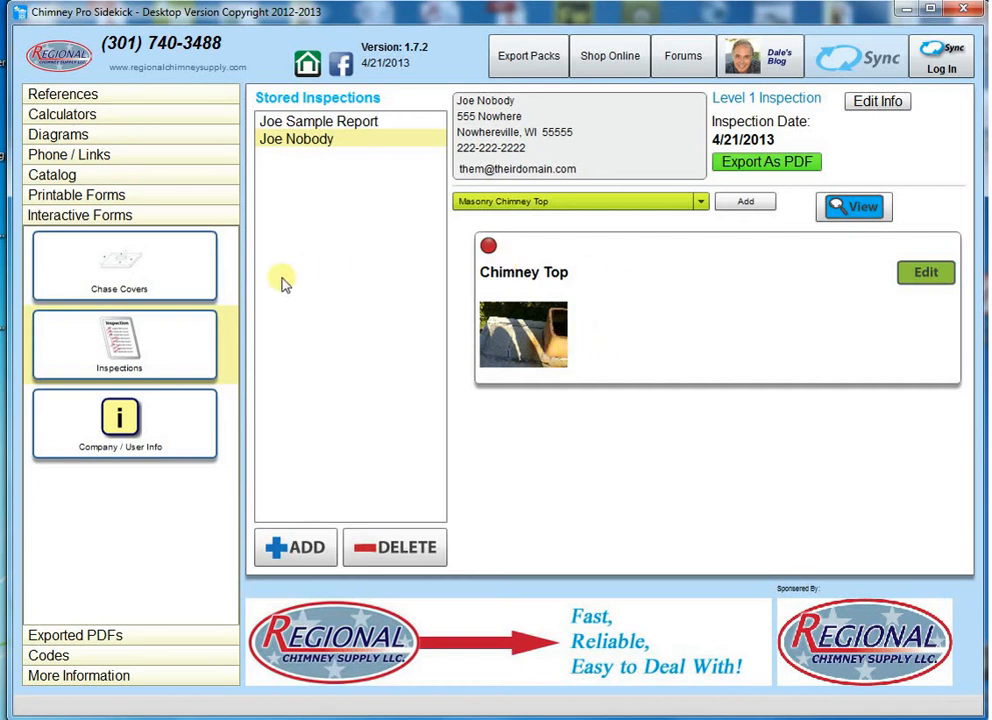
- View the company information and logo page, and return to the customer's stored Level 1 inspection
click(122, 434)
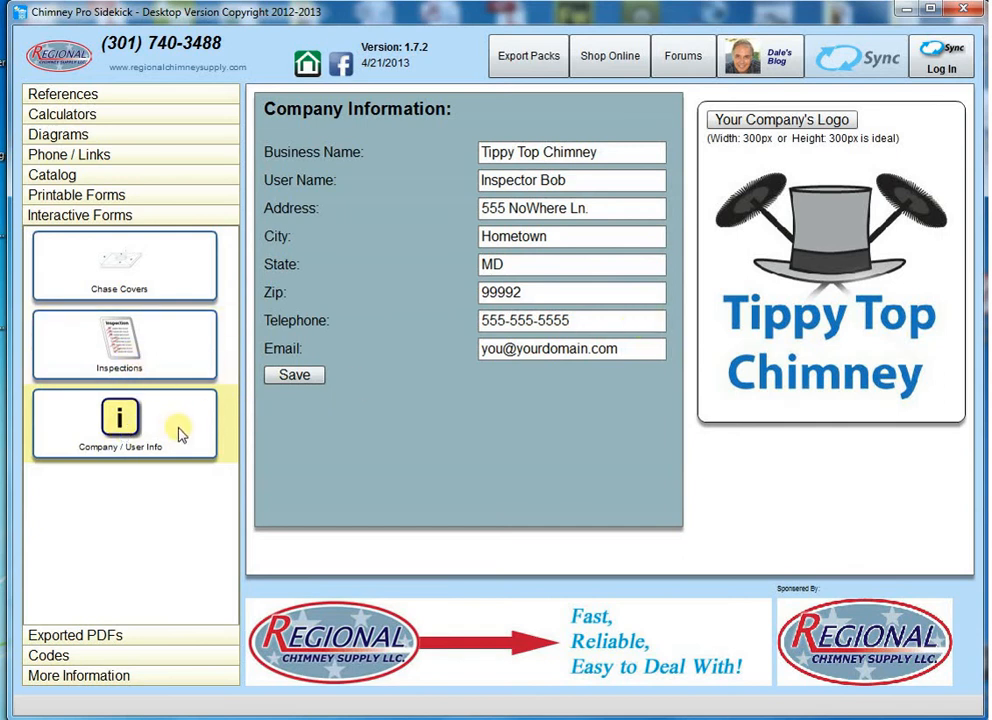
click(168, 350)
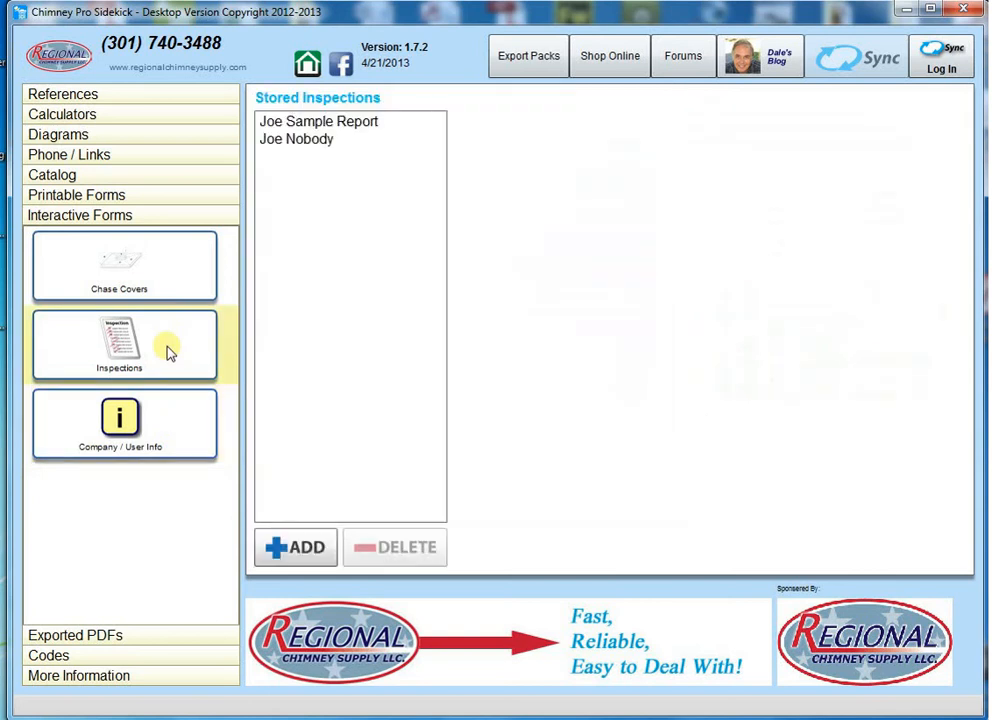
click(316, 146)
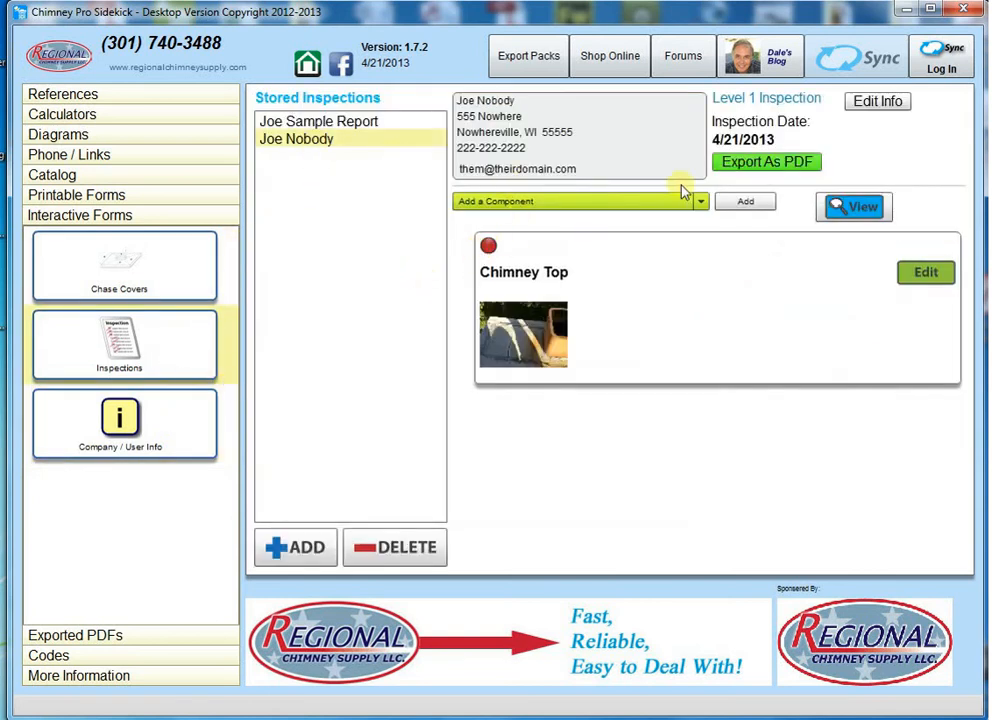
- Start the inspection's PDF export and log in to Sync with the account e-mail and password
click(767, 164)
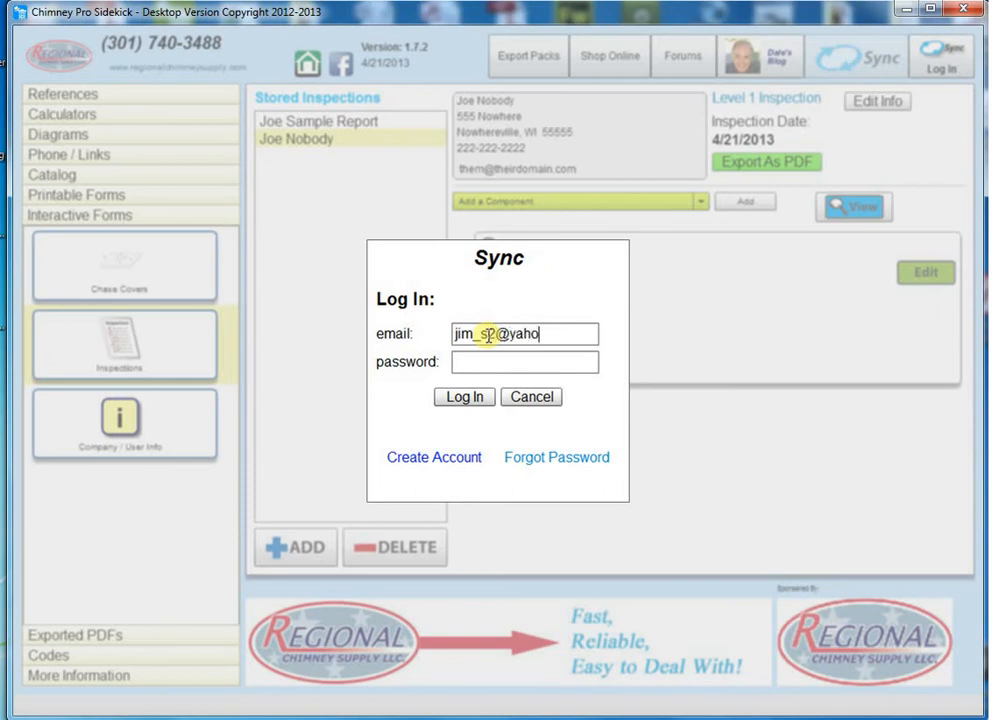
text(om)
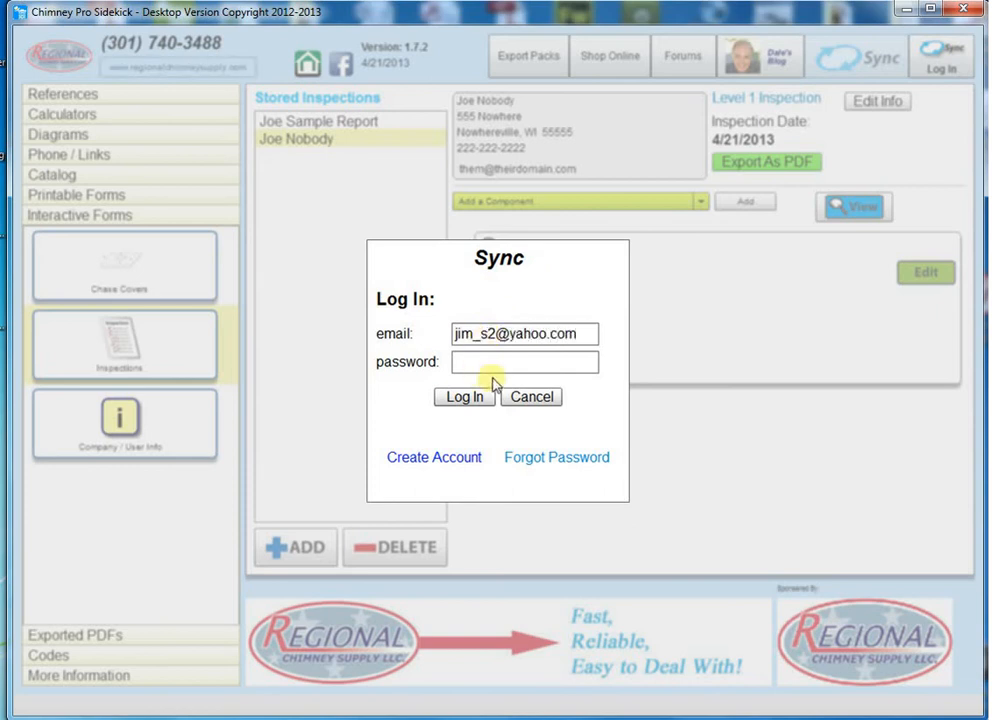
click(485, 360)
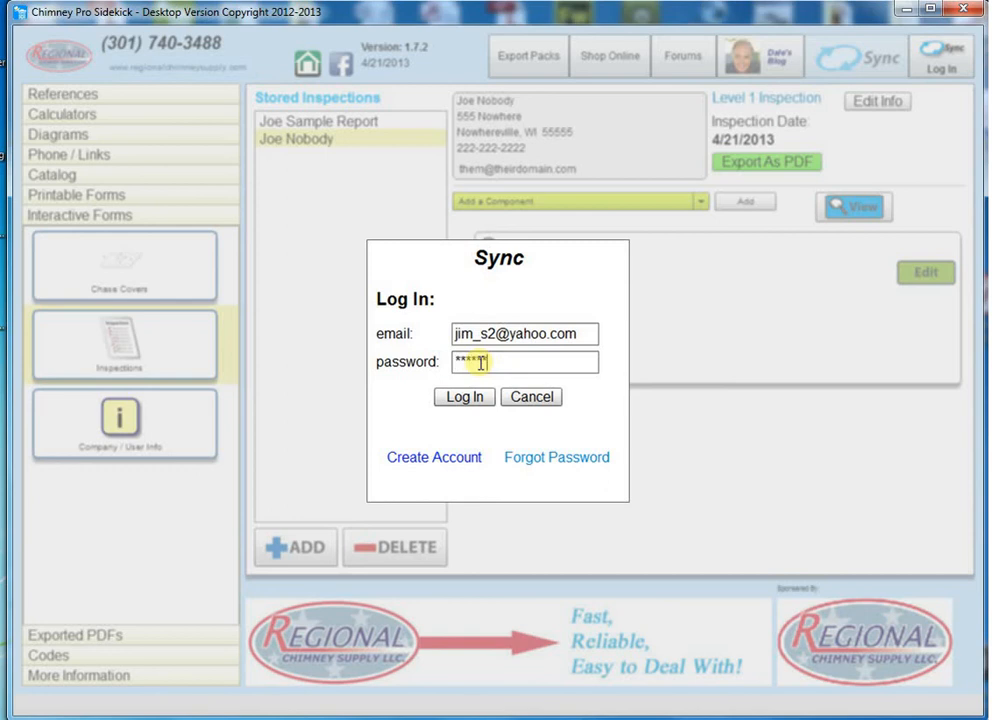
click(465, 399)
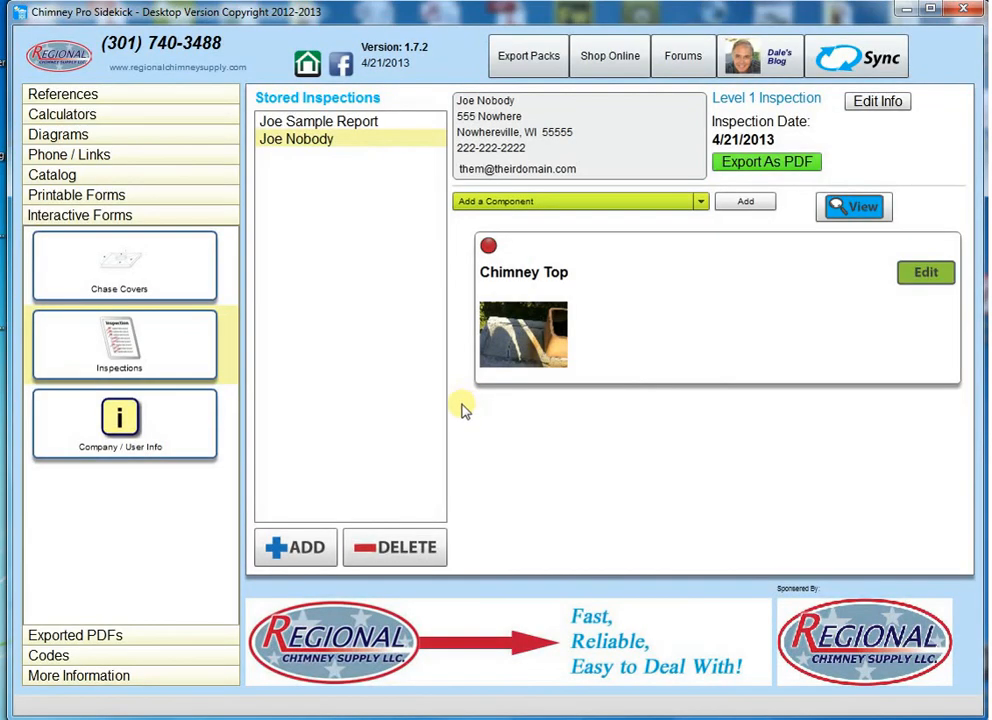
- Export the customer's Level 1 inspection as a PDF and approve the export
click(762, 163)
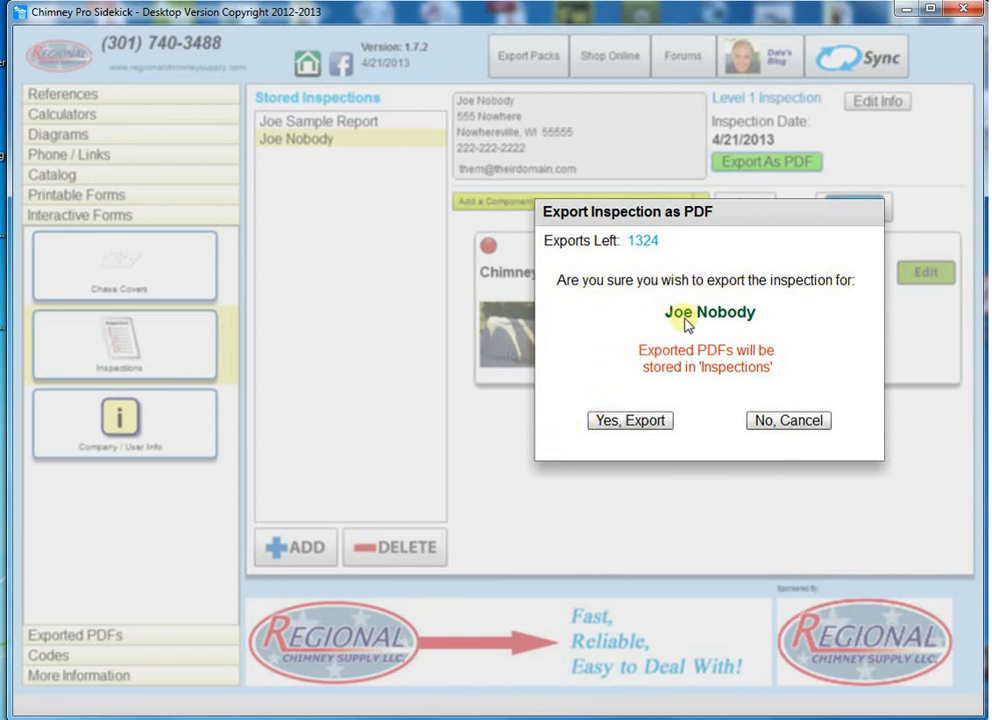
click(649, 425)
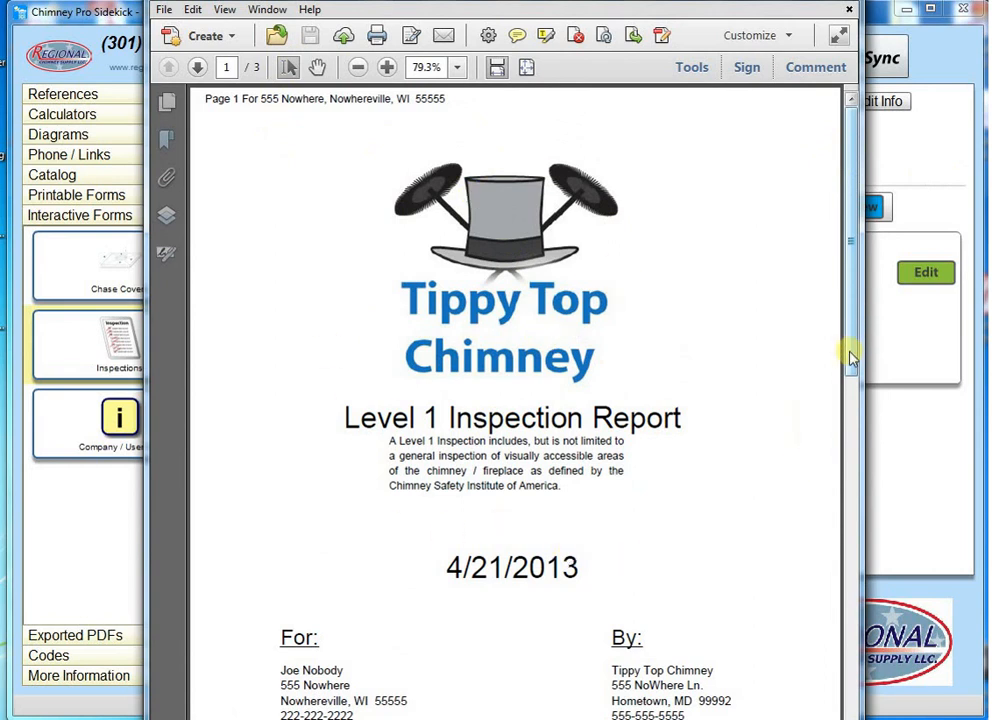
- Review the exported report's cover details, Chimney Top checklist results, inspector note and full-size photo, and close the report
scroll(850, 359, down, 5)
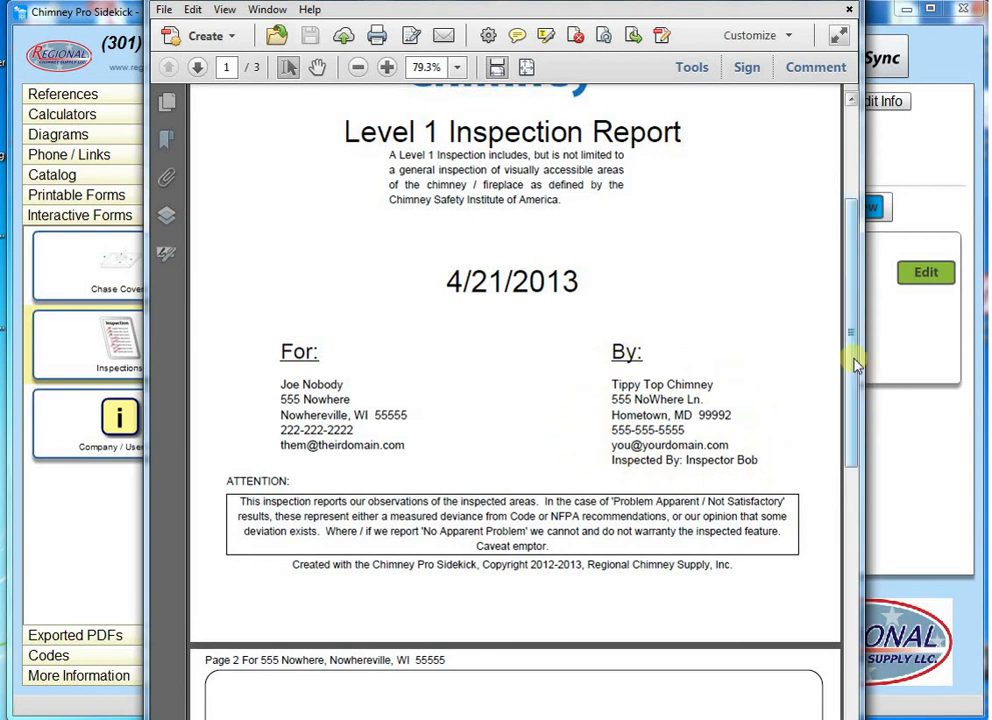
drag(855, 306, 848, 487)
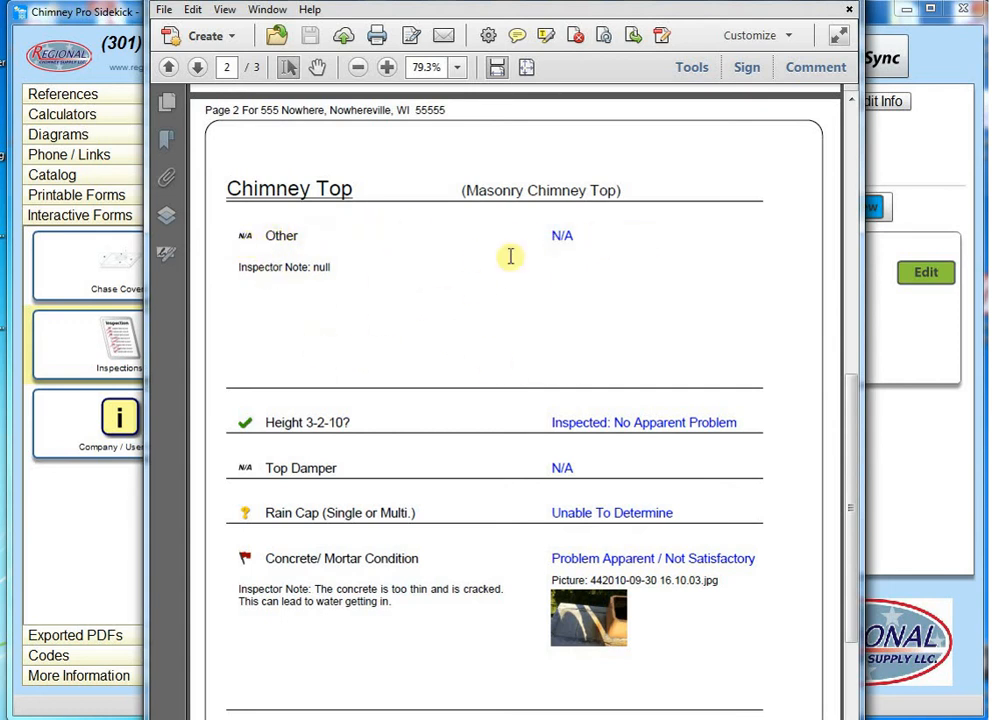
drag(848, 405, 843, 483)
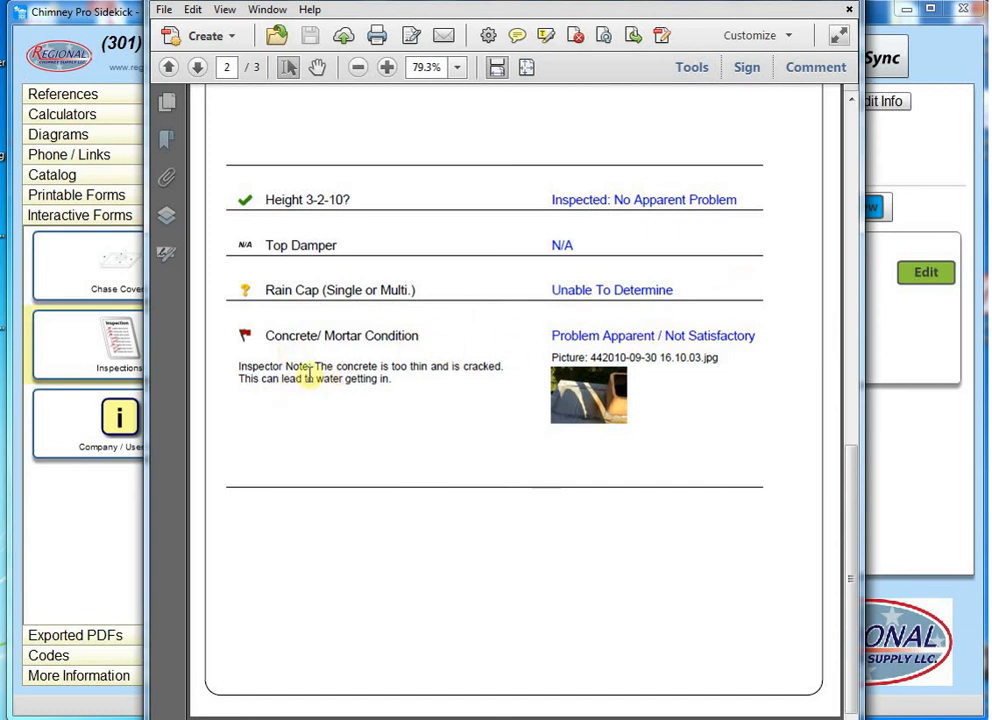
drag(242, 367, 403, 379)
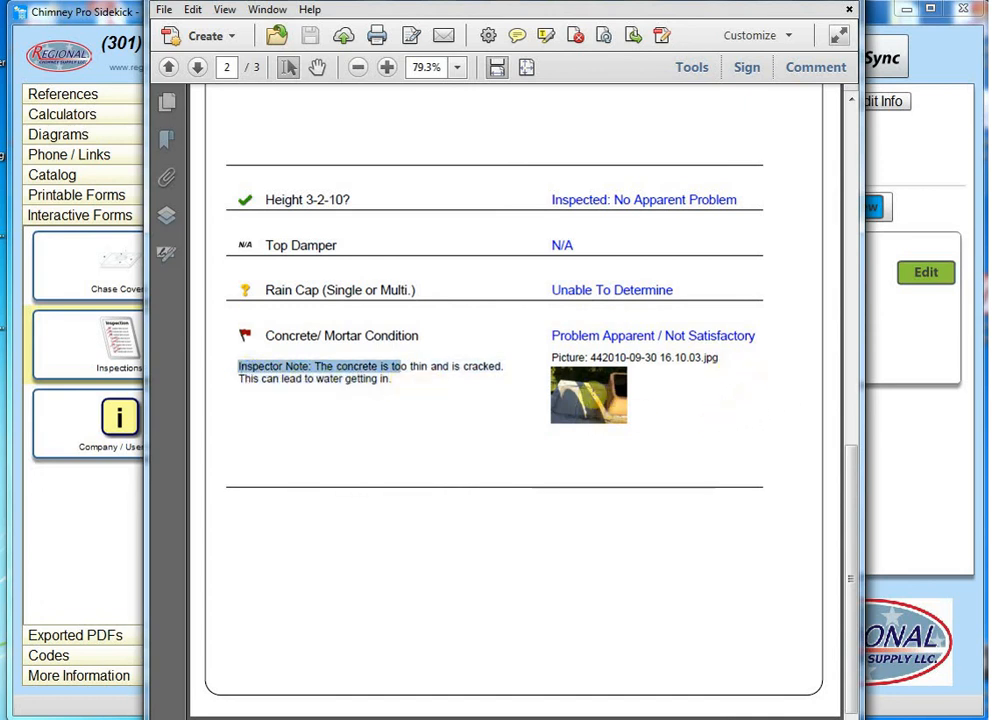
click(594, 393)
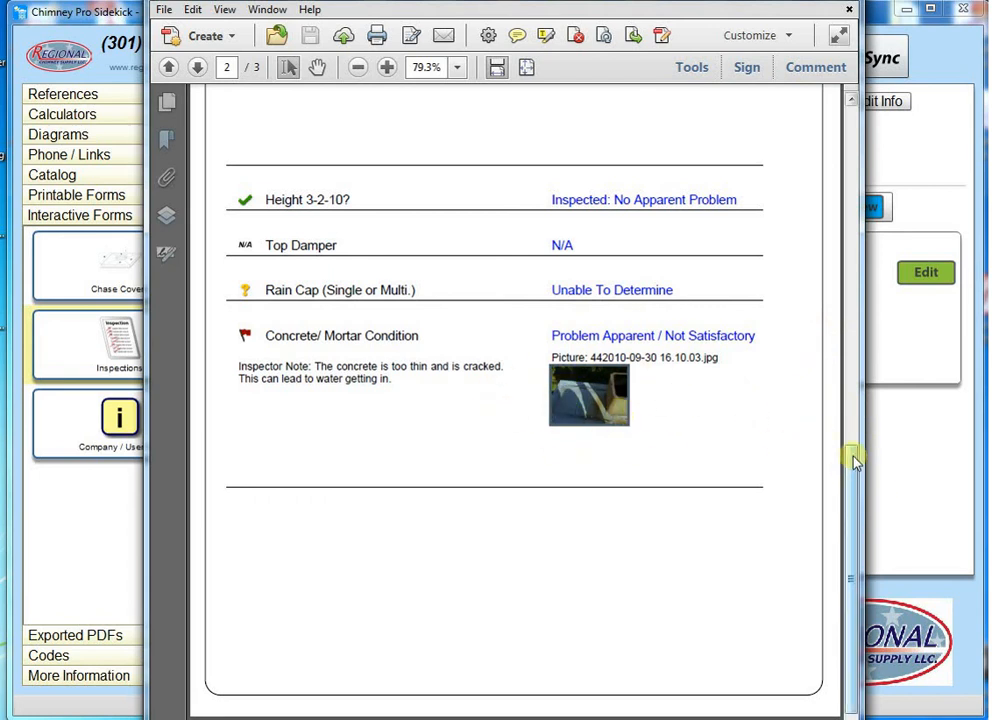
drag(855, 462, 864, 658)
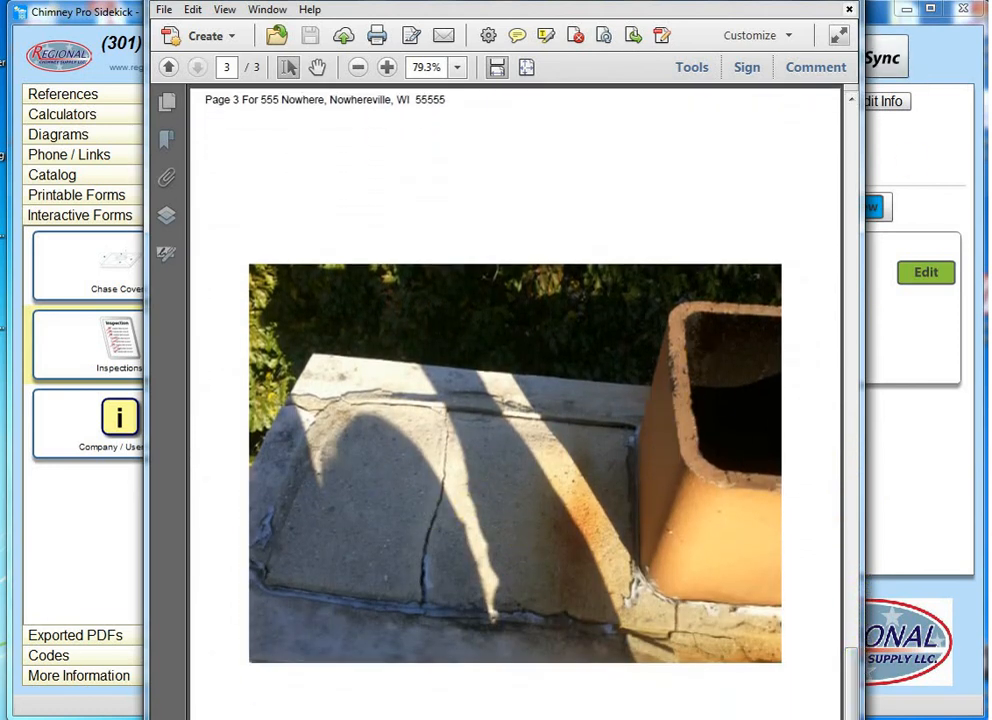
click(840, 1)
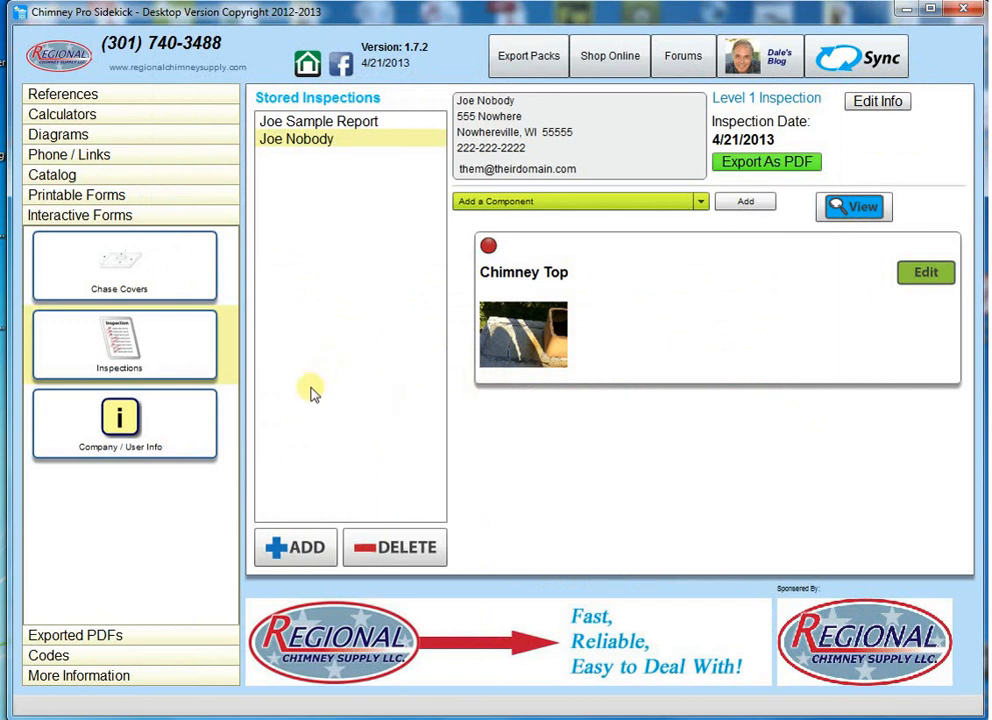
- List the exported inspection PDFs, open the customer's stored report and close it again
click(76, 637)
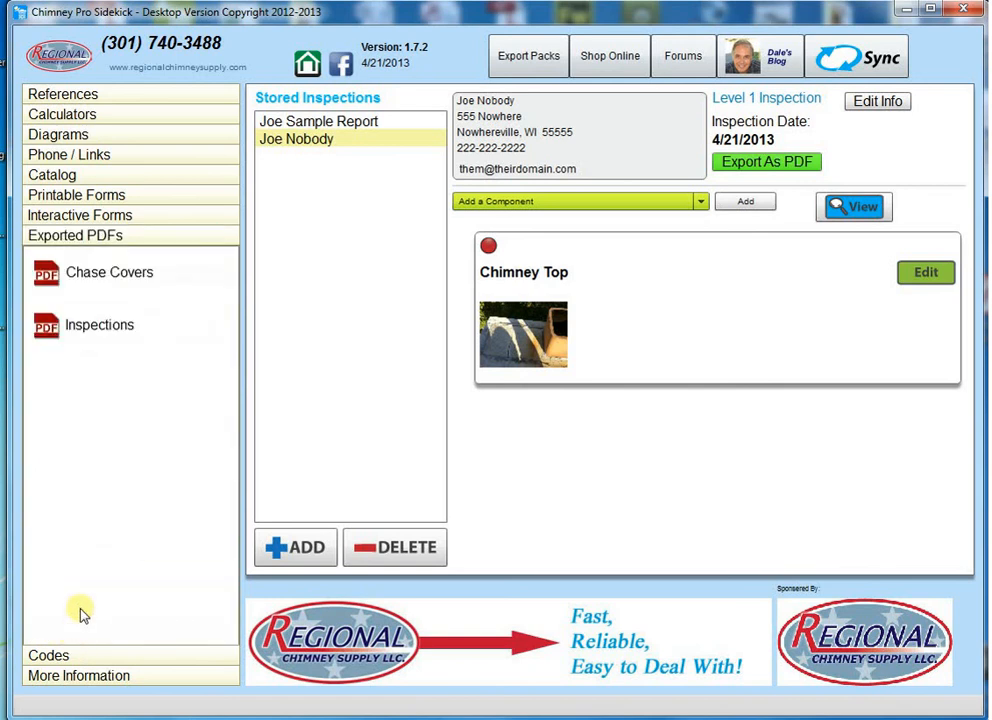
click(101, 333)
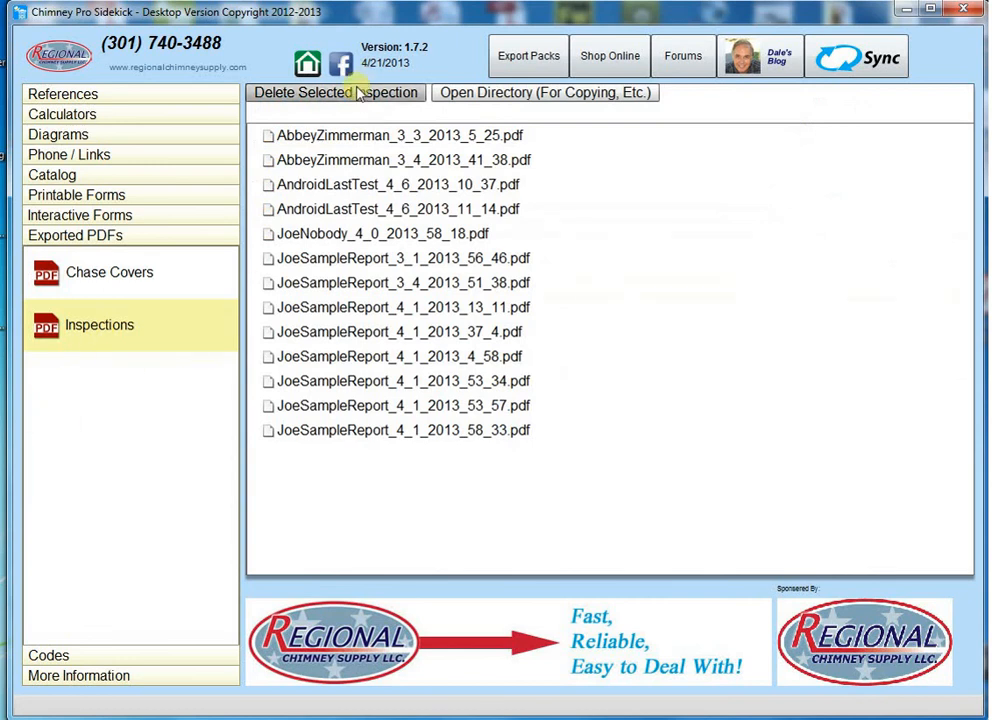
double_click(327, 242)
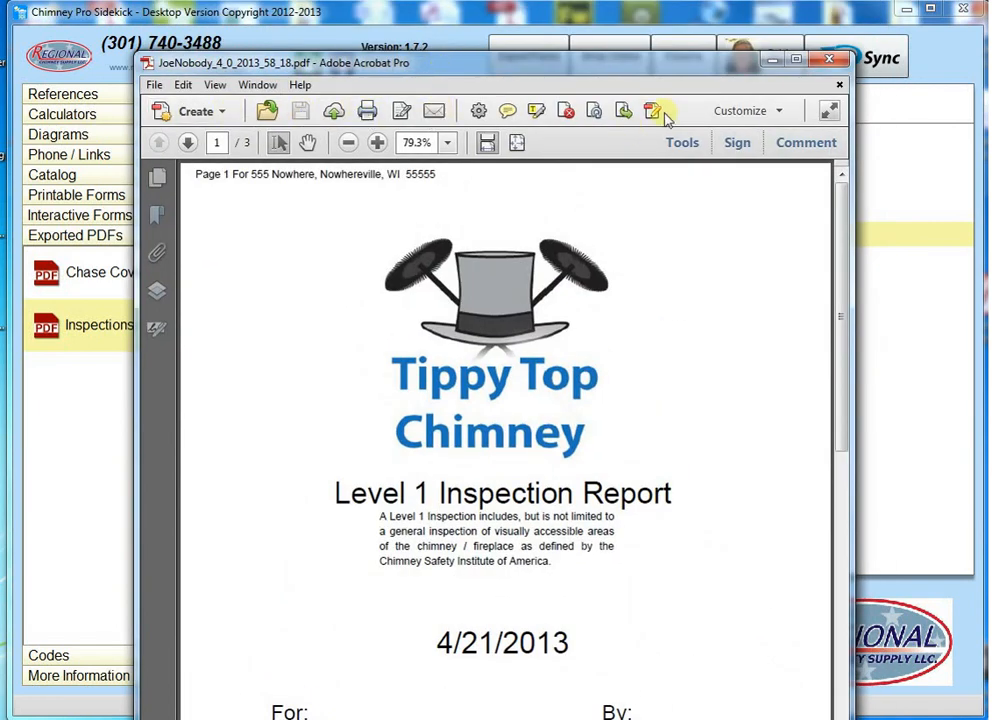
click(829, 61)
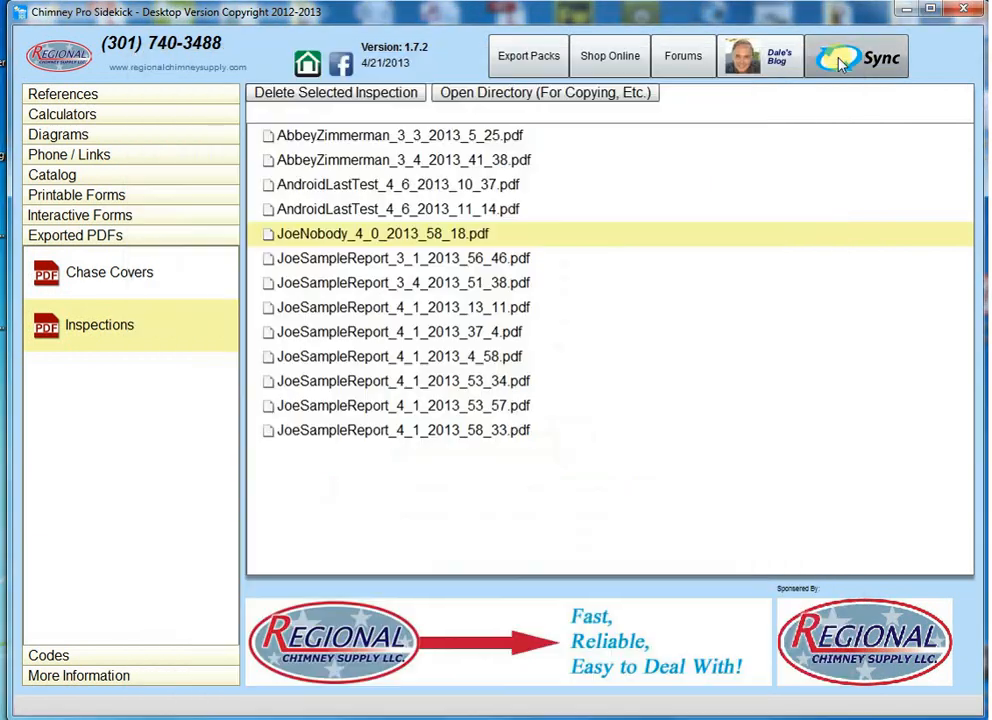
- Return to the interactive inspection forms
click(106, 215)
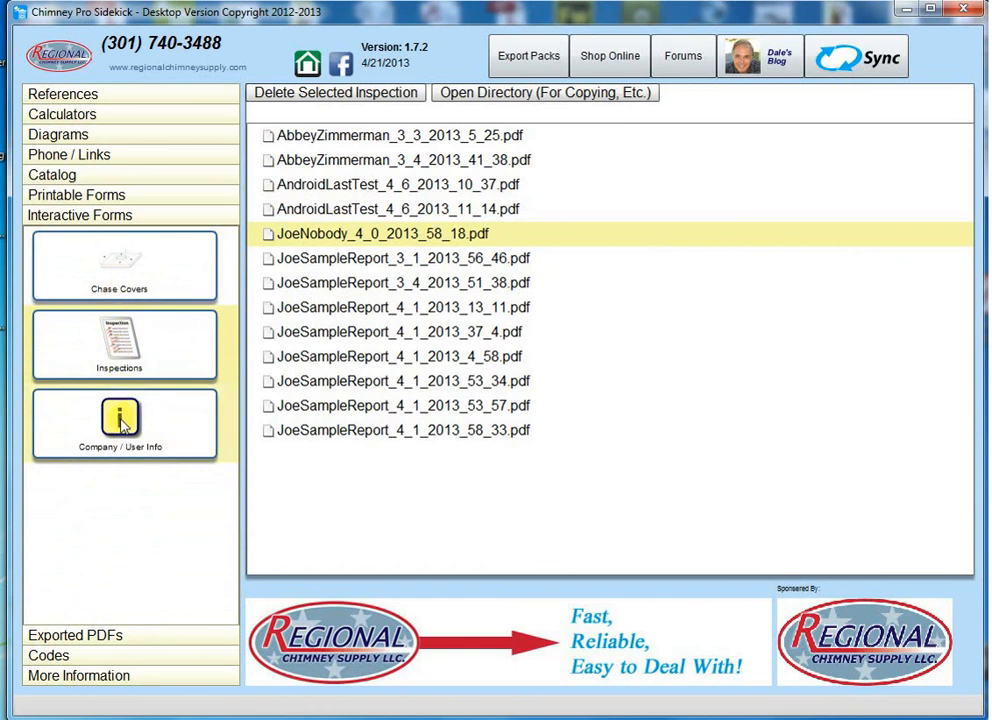
click(96, 328)
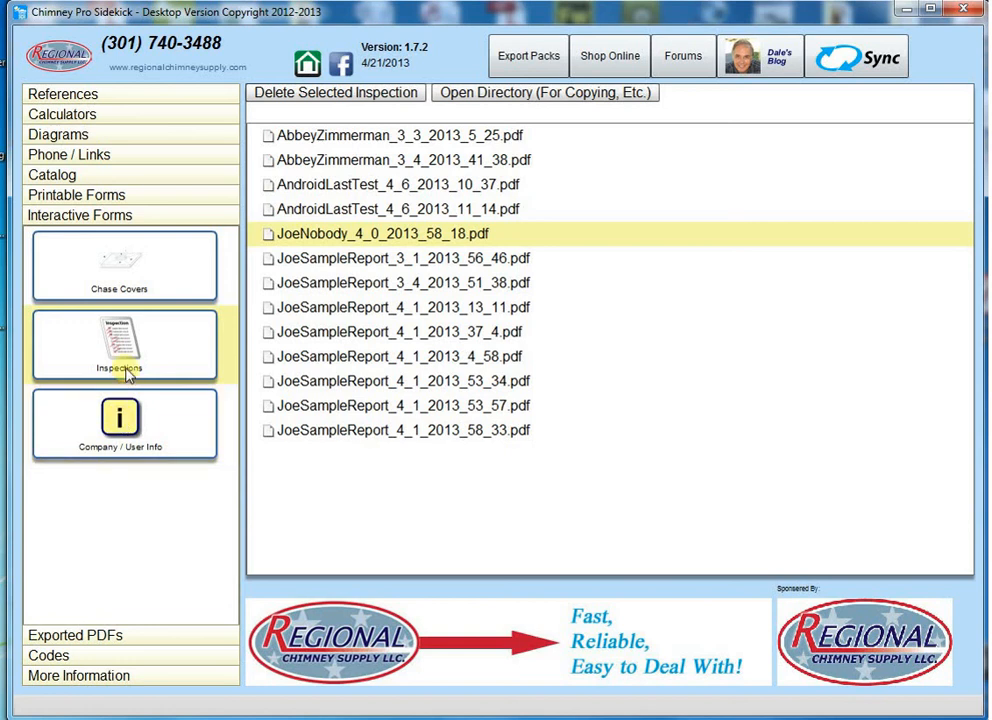